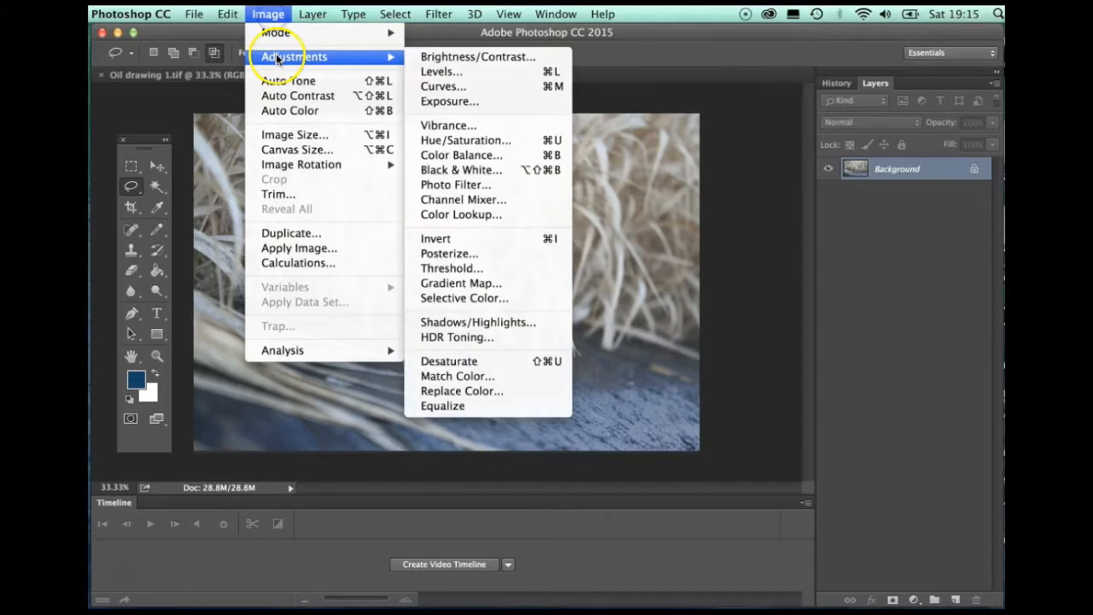
- Recolour the grasses photo with Hue/Saturation, setting the hue to -114 and the saturation to about +78
{"action": "left_click", "coordinate": [459, 141]}
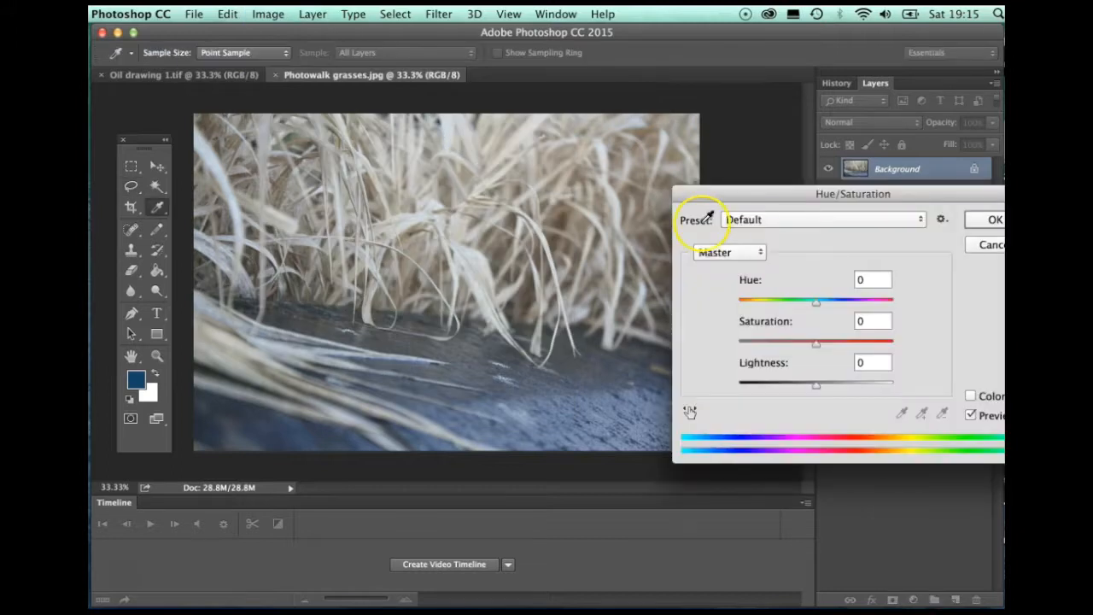
{"action": "left_click_drag", "start_coordinate": [788, 192], "coordinate": [760, 186]}
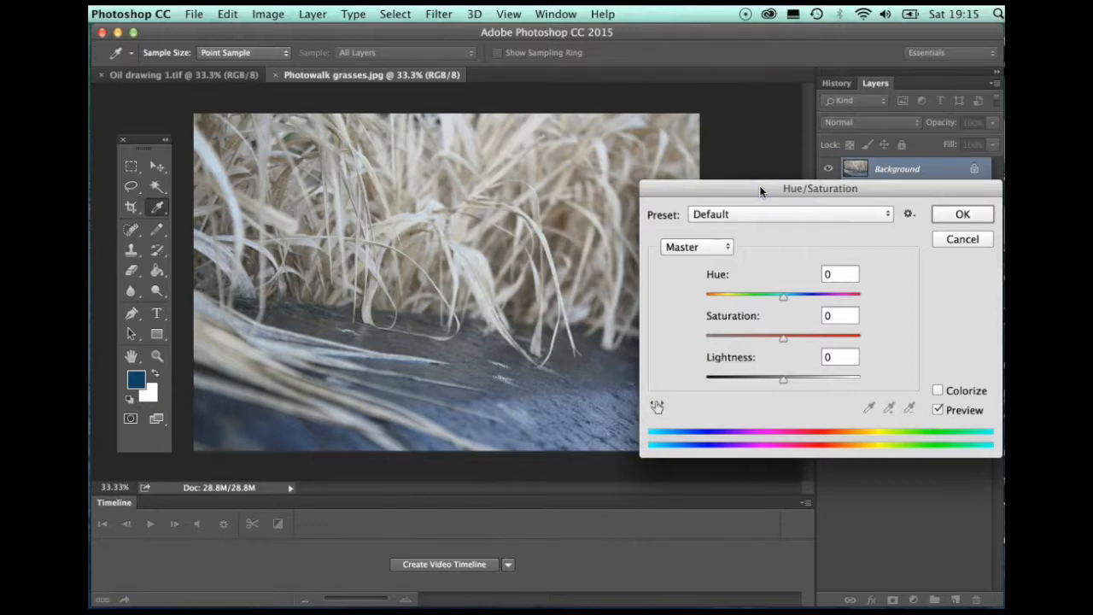
{"action": "left_click_drag", "start_coordinate": [784, 301], "coordinate": [840, 296]}
{"action": "left_click_drag", "start_coordinate": [785, 338], "coordinate": [844, 342]}
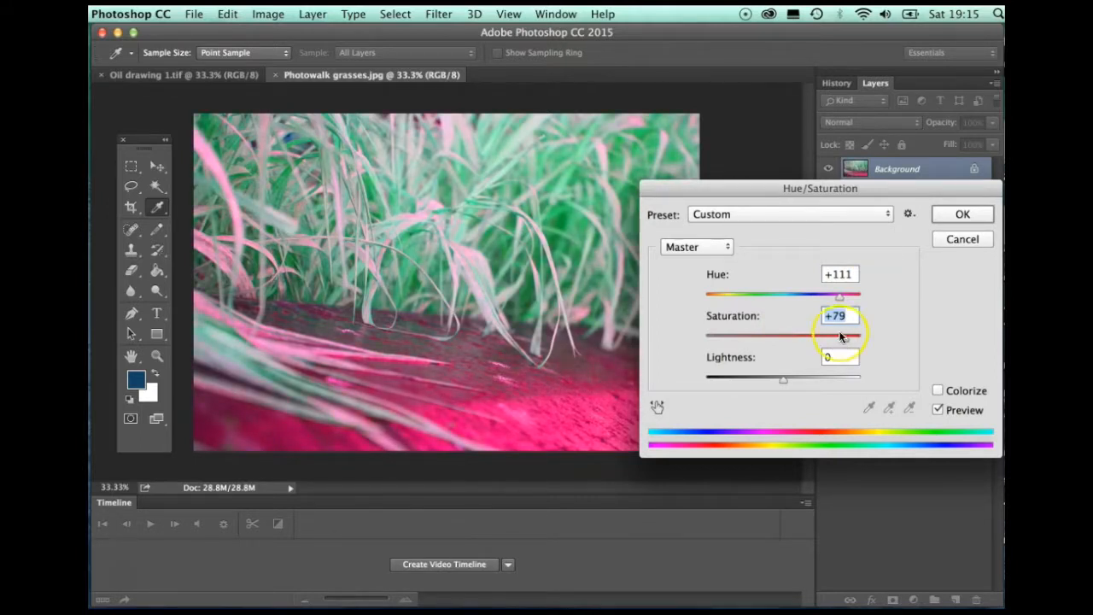
{"action": "left_click_drag", "start_coordinate": [841, 296], "coordinate": [725, 292]}
{"action": "mouse_move", "coordinate": [845, 337]}
{"action": "left_mouse_down"}
{"action": "mouse_move", "coordinate": [763, 339]}
{"action": "mouse_move", "coordinate": [840, 342]}
{"action": "left_mouse_up"}
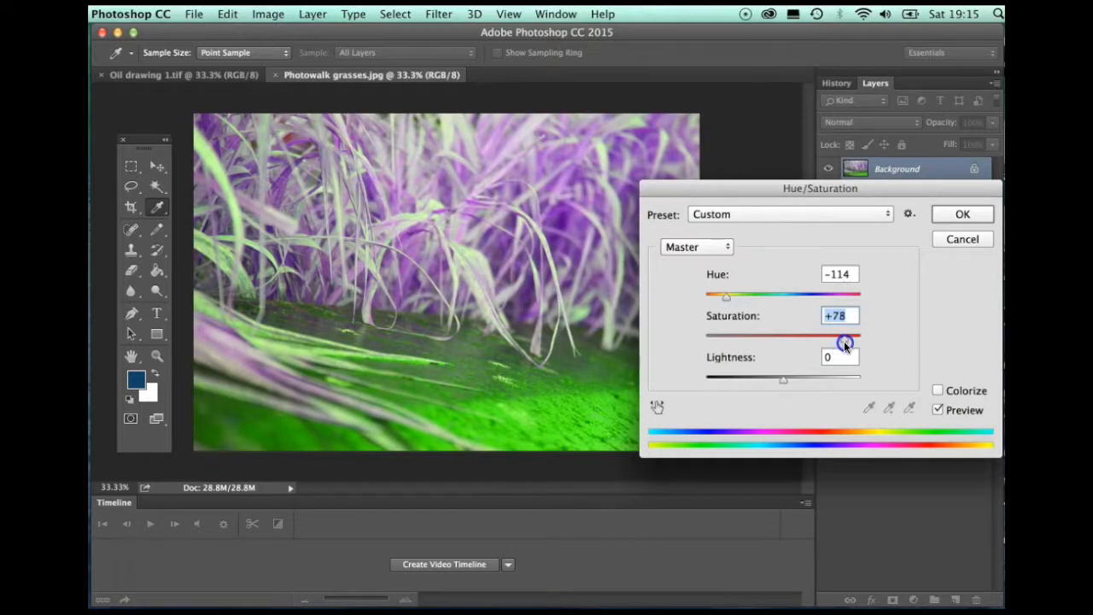
{"action": "left_click", "coordinate": [960, 215]}
{"action": "key", "text": "l"}
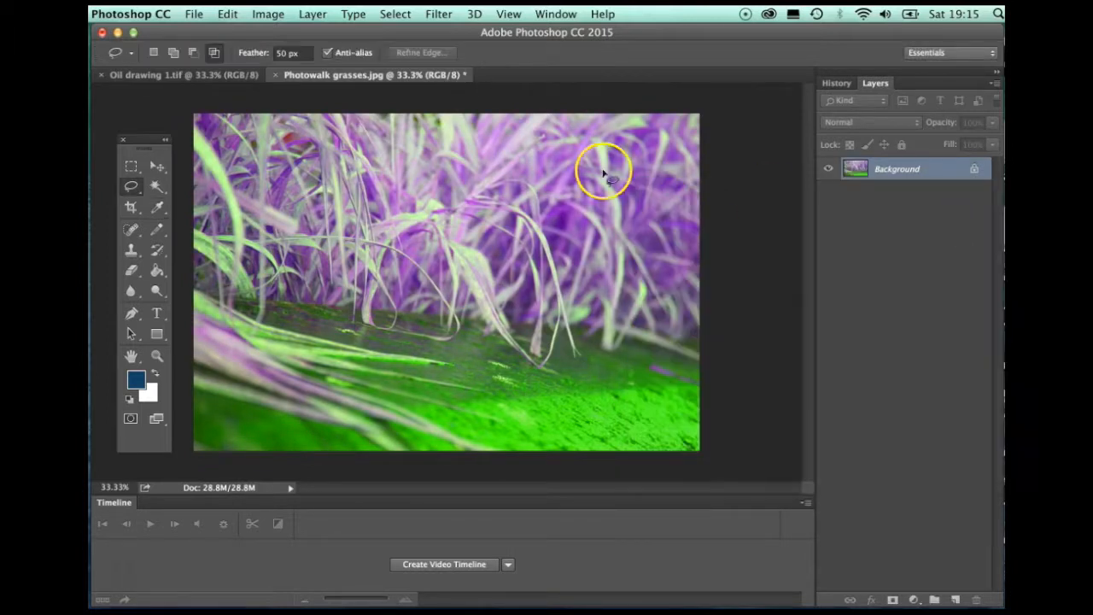
- Copy the entire recoloured grasses image and paste it into Oil drawing 1.tif as a new layer
{"action": "left_click", "coordinate": [227, 14]}
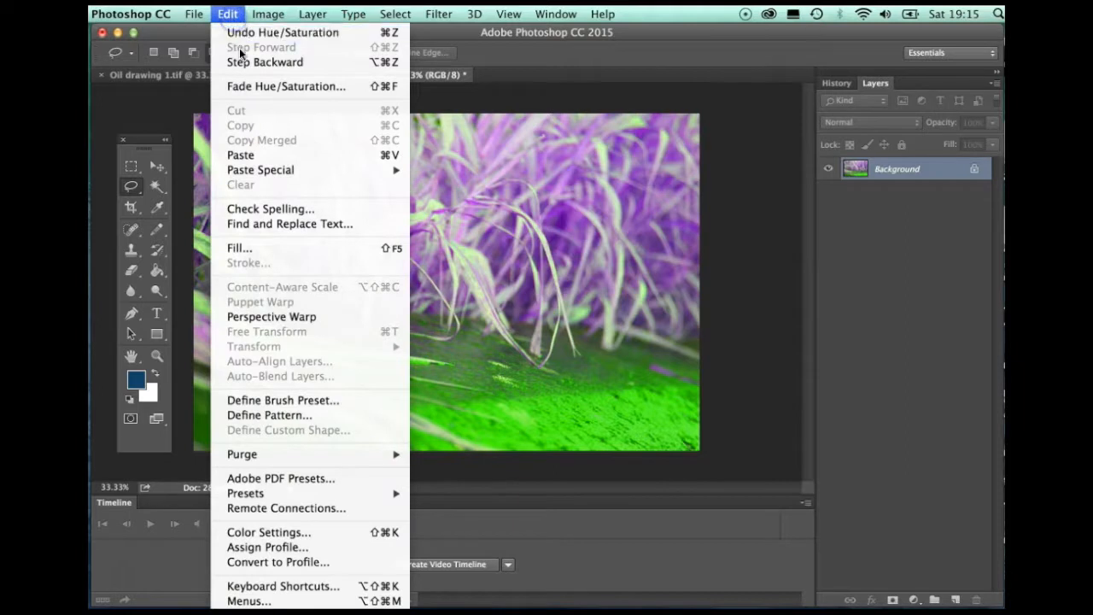
{"action": "mouse_move", "coordinate": [395, 15]}
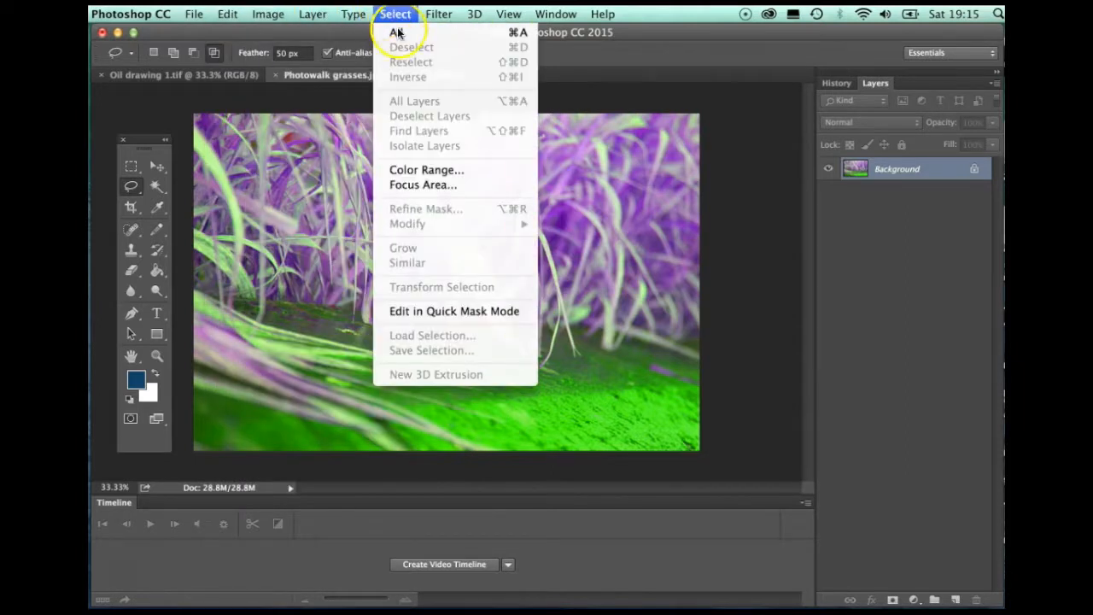
{"action": "left_click", "coordinate": [397, 34]}
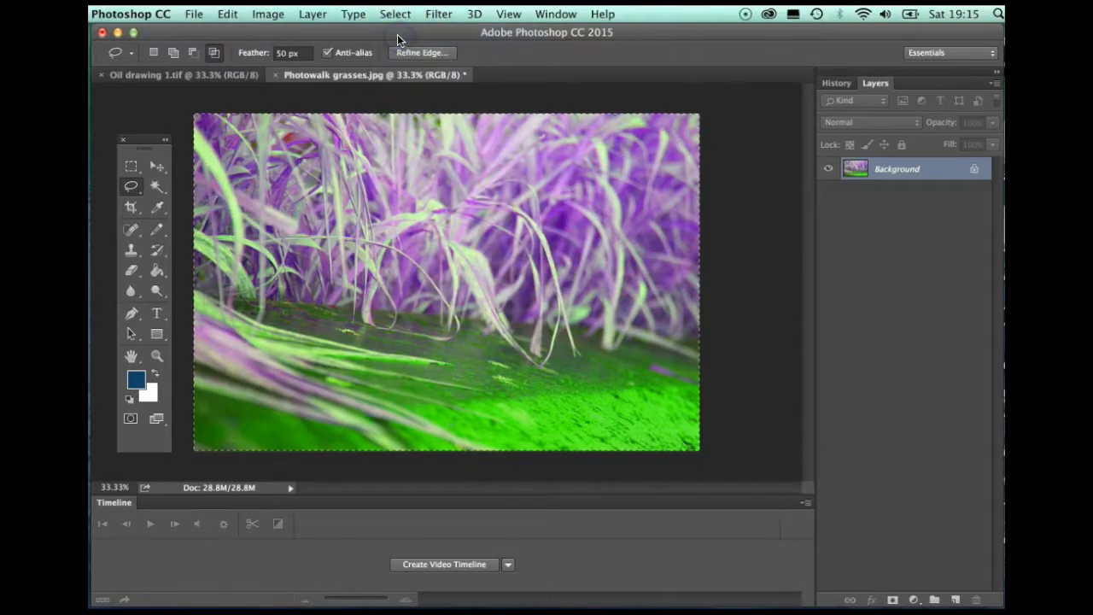
{"action": "left_click", "coordinate": [223, 15]}
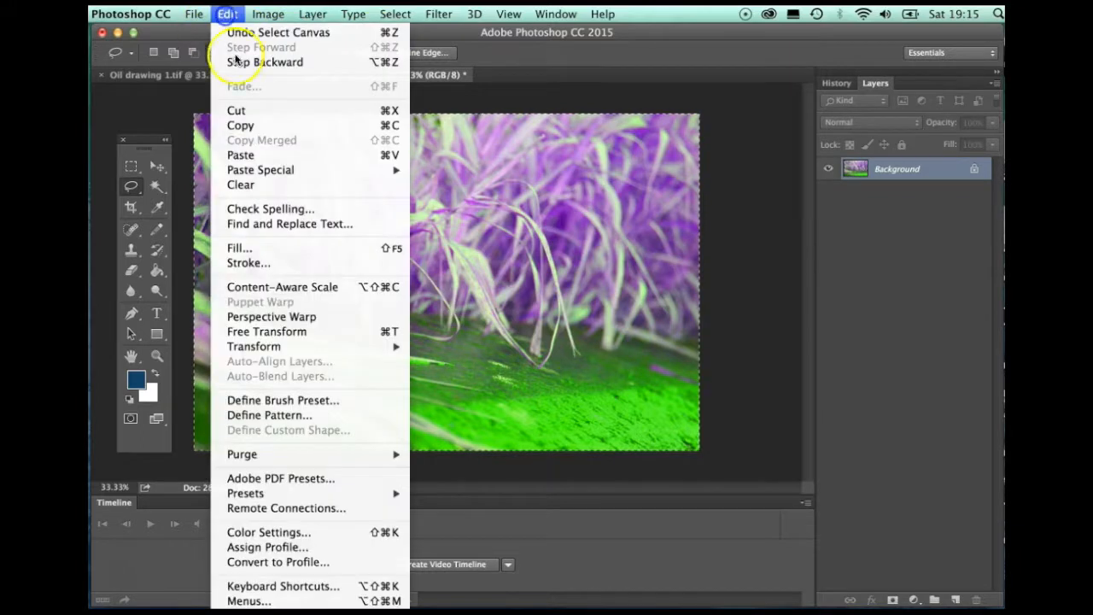
{"action": "left_click", "coordinate": [243, 125]}
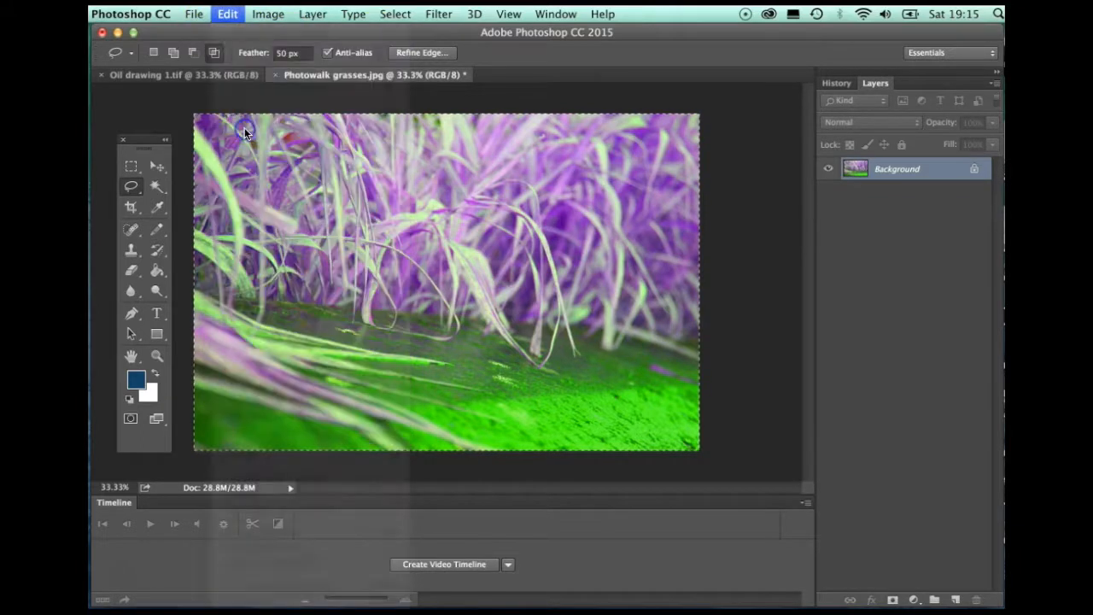
{"action": "left_click", "coordinate": [202, 77]}
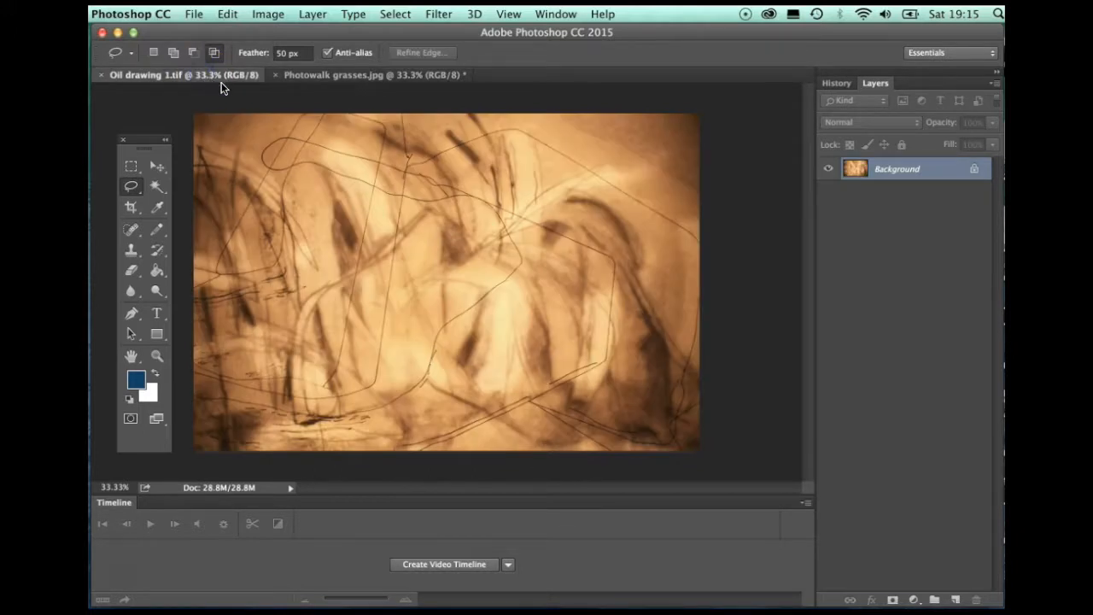
{"action": "left_click", "coordinate": [228, 15]}
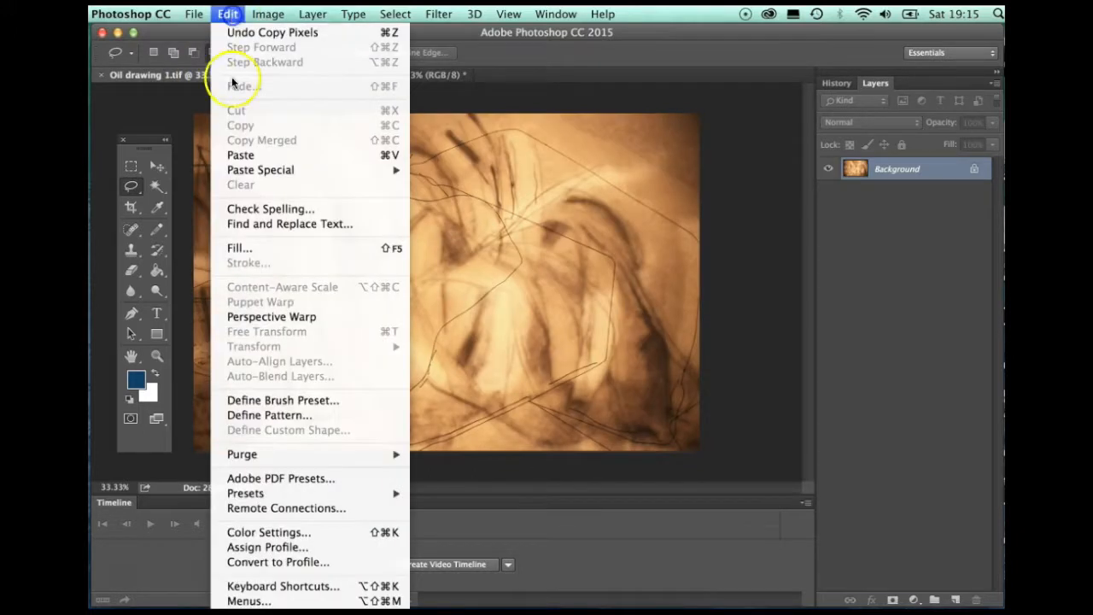
{"action": "left_click", "coordinate": [238, 155]}
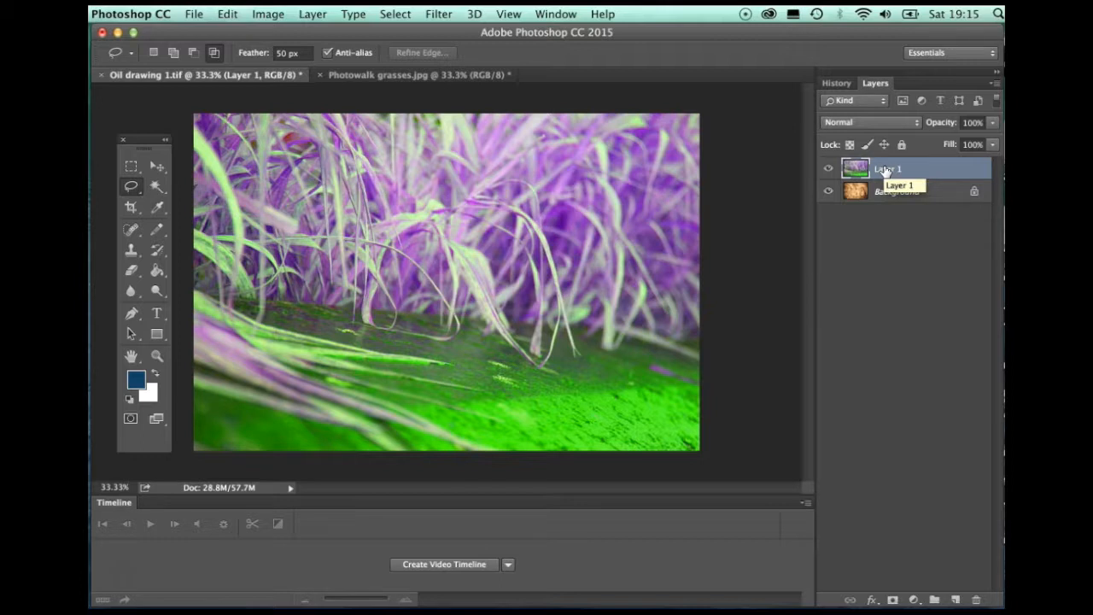
- Set the pasted grasses layer's blending mode to Vivid Light and reduce its opacity to 49%
{"action": "left_click", "coordinate": [907, 126]}
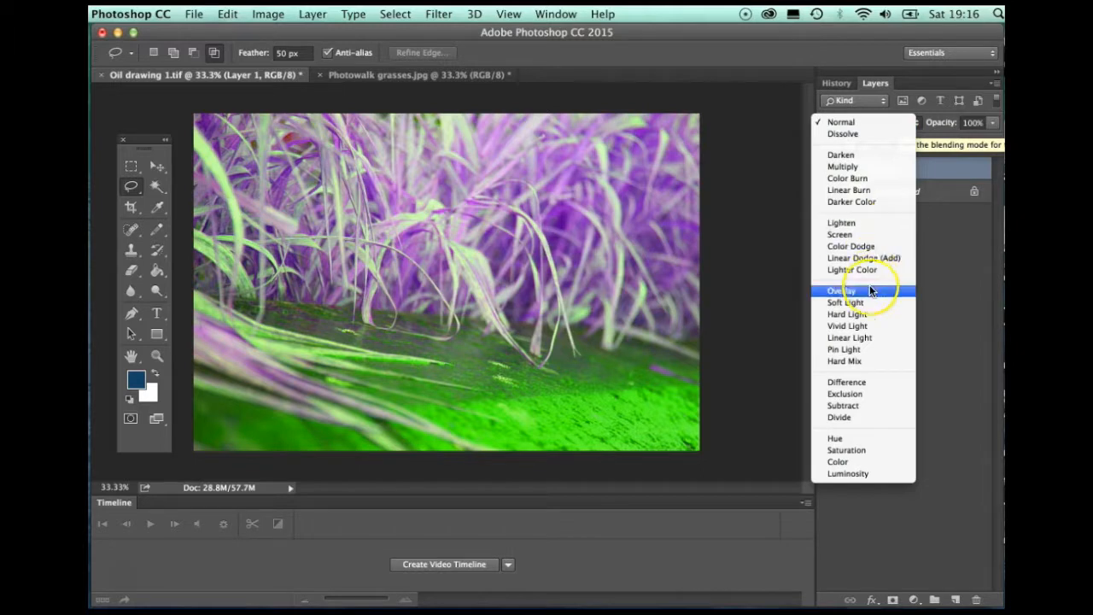
{"action": "left_click", "coordinate": [861, 325]}
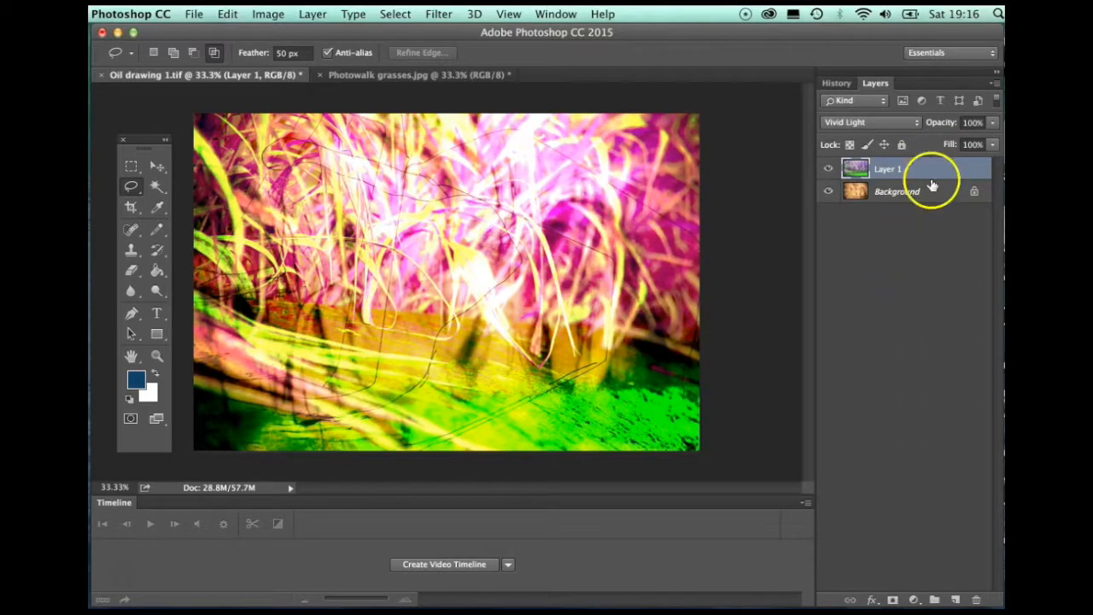
{"action": "left_click", "coordinate": [992, 125]}
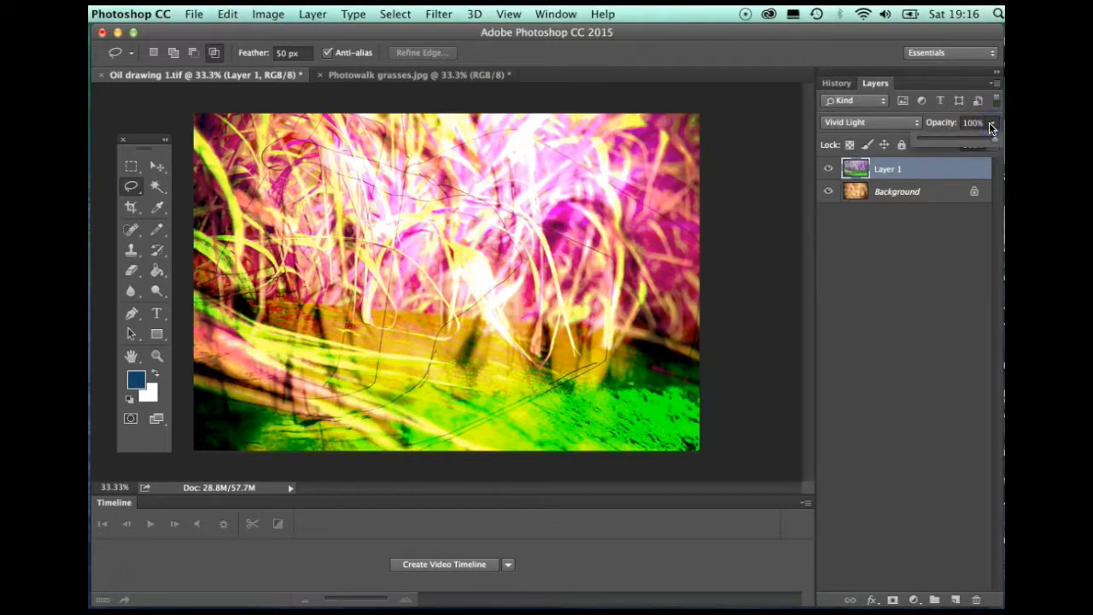
{"action": "left_click", "coordinate": [996, 145]}
{"action": "left_click_drag", "start_coordinate": [997, 144], "coordinate": [986, 144]}
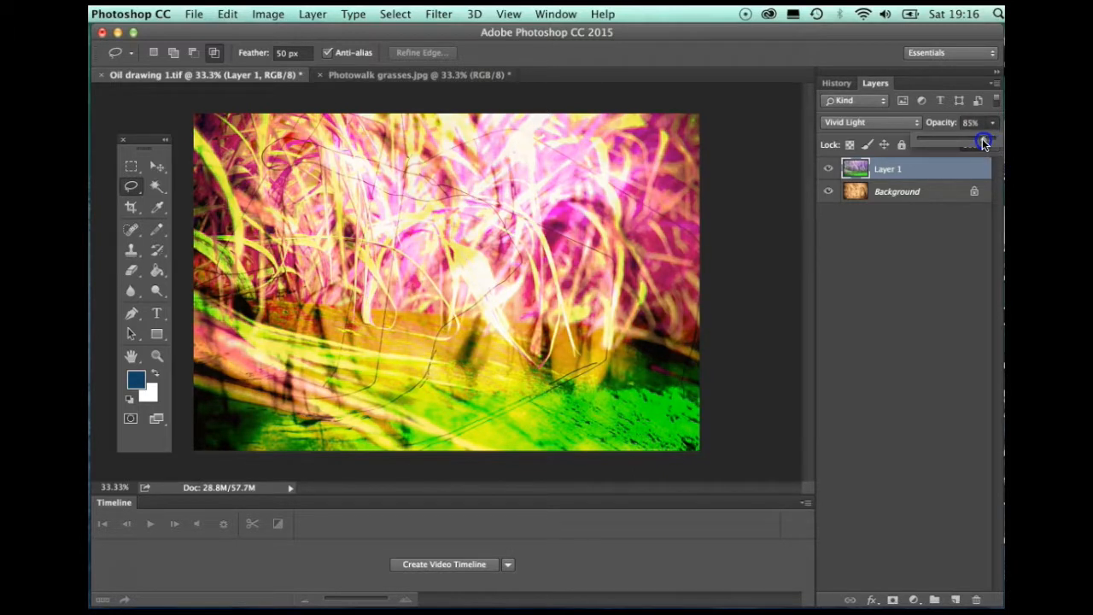
{"action": "left_click_drag", "start_coordinate": [980, 143], "coordinate": [955, 144]}
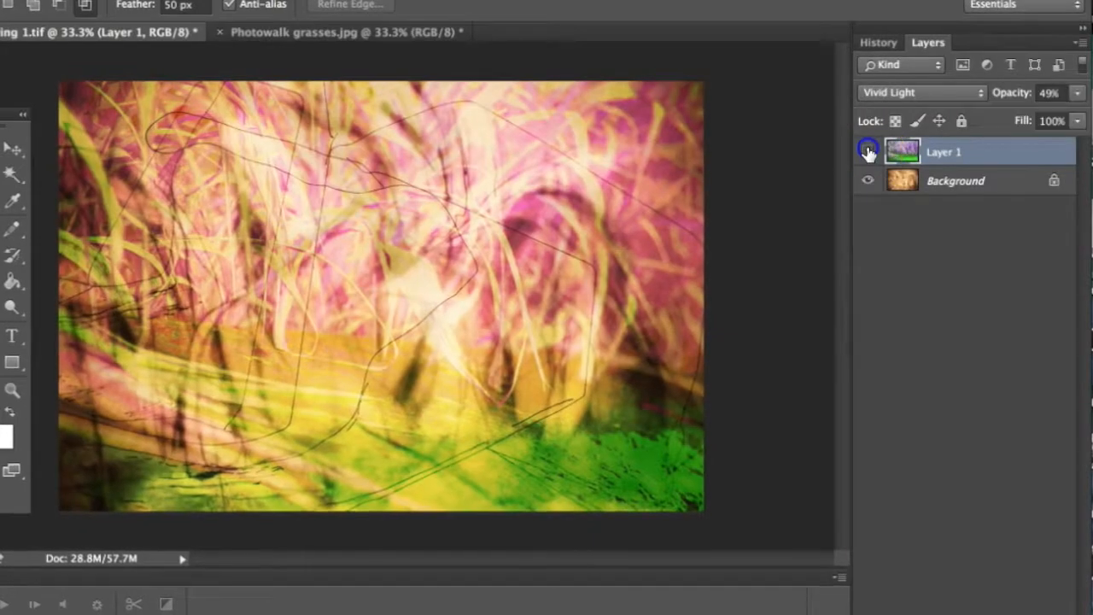
- Hide and show the grasses layer and the Background layer in turn to compare their contributions to the blend
{"action": "left_click", "coordinate": [828, 169]}
{"action": "left_click", "coordinate": [867, 153]}
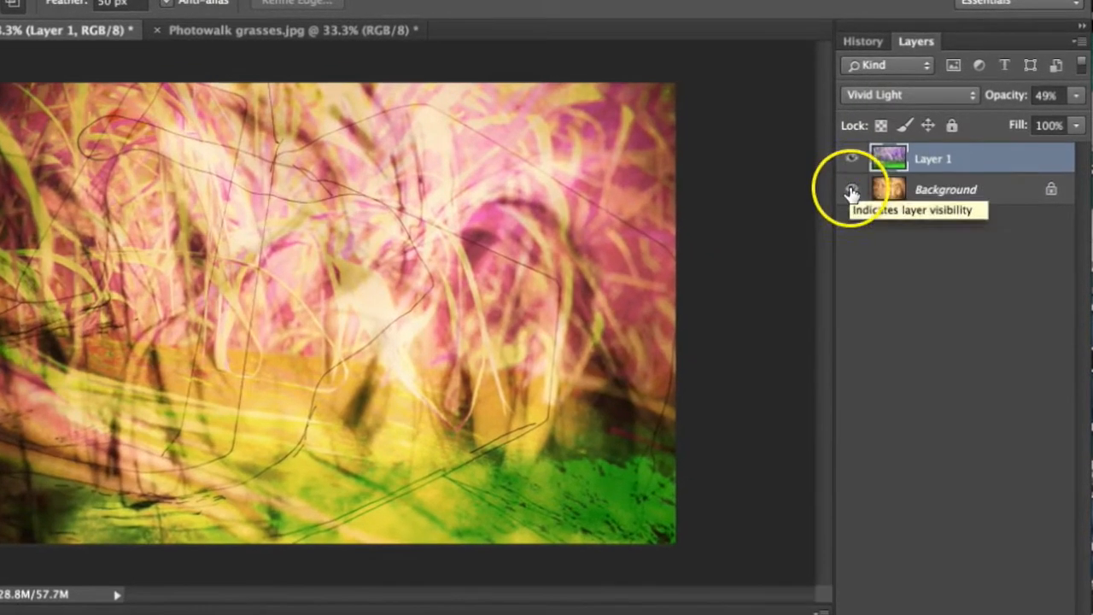
{"action": "left_click", "coordinate": [857, 187]}
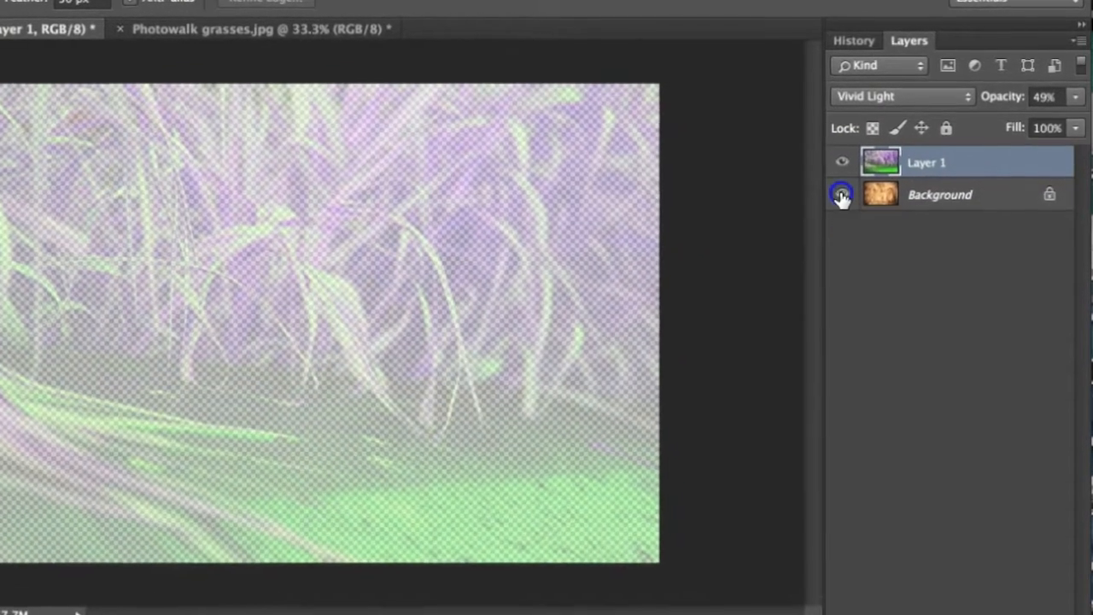
{"action": "left_click", "coordinate": [845, 195]}
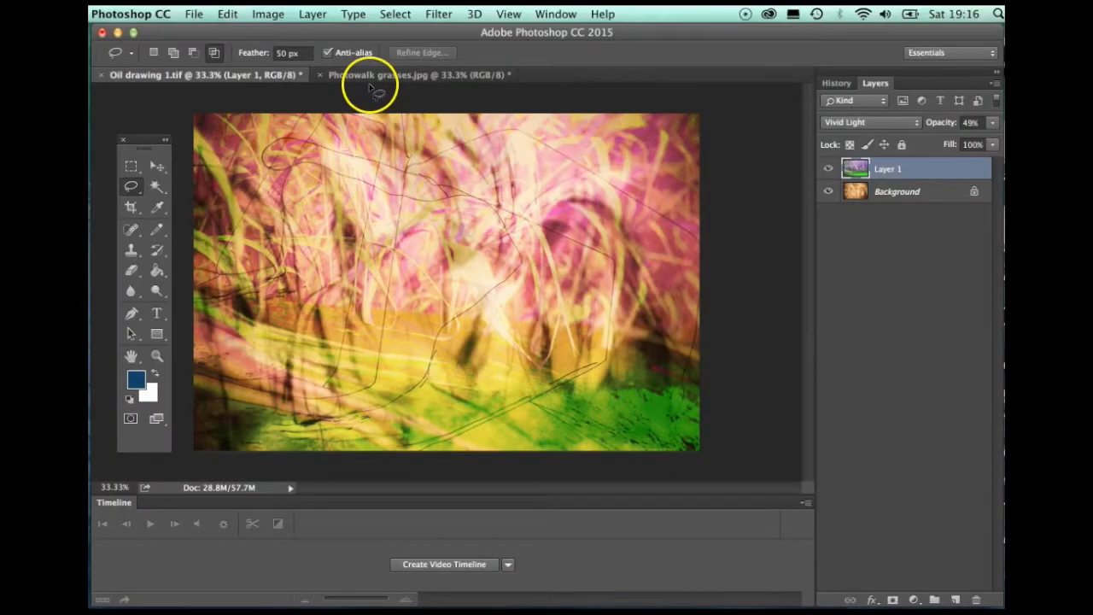
- Open Paper Strip.jpg from the Photoshop Example 2 folder
{"action": "left_click", "coordinate": [194, 13]}
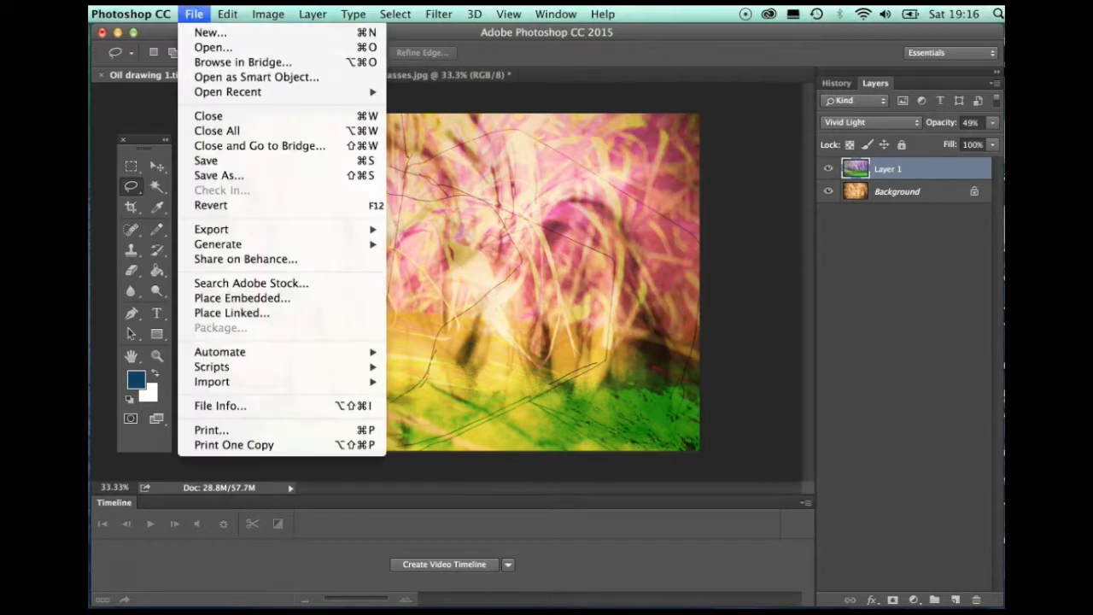
{"action": "left_click", "coordinate": [205, 47]}
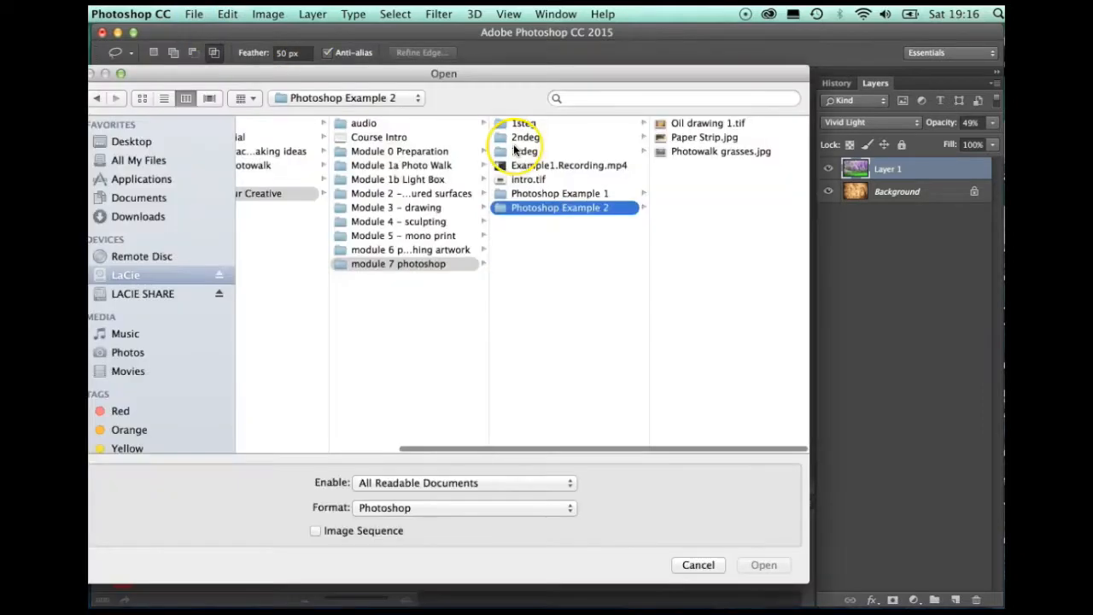
{"action": "left_click", "coordinate": [692, 139]}
{"action": "left_click", "coordinate": [723, 418]}
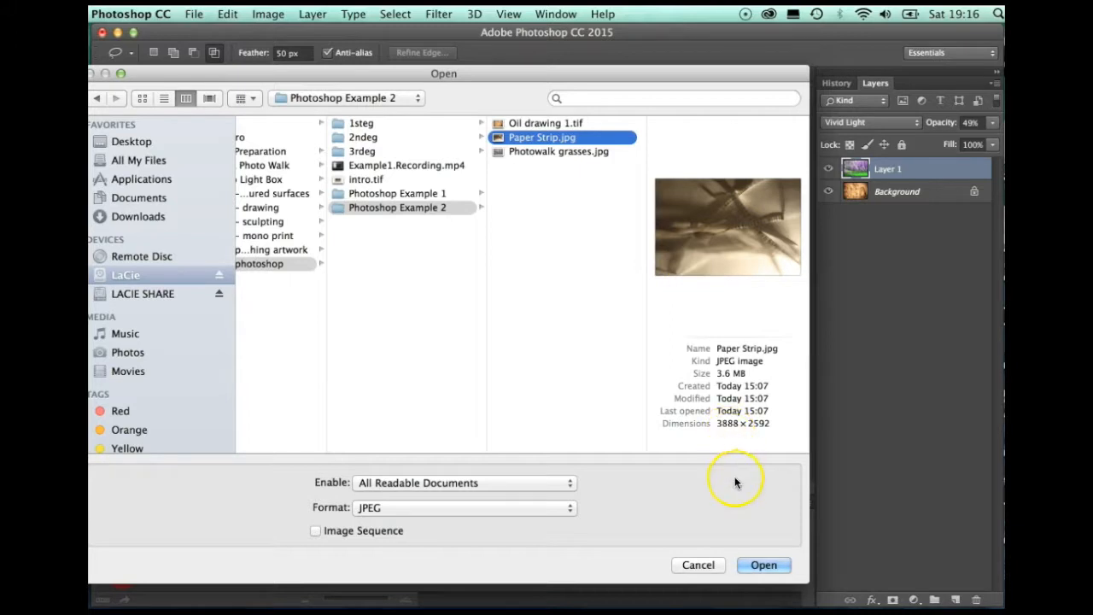
{"action": "left_click", "coordinate": [751, 566]}
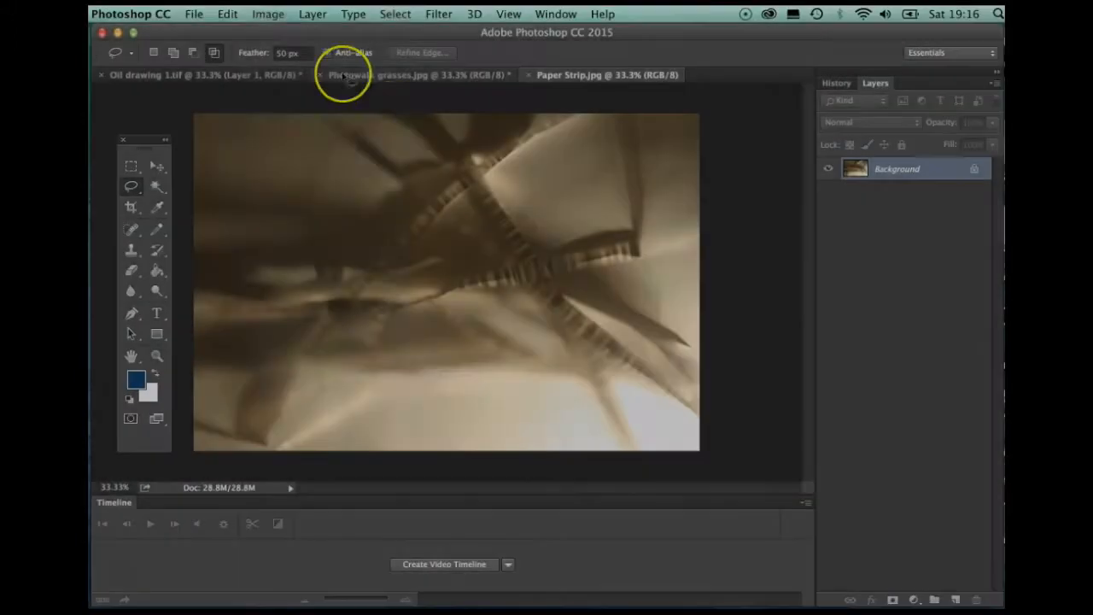
- Raise the brightness and contrast of the paper strip photo slightly with a Brightness/Contrast adjustment
{"action": "left_click", "coordinate": [268, 14]}
{"action": "mouse_move", "coordinate": [324, 56]}
{"action": "left_click", "coordinate": [496, 53]}
{"action": "left_click_drag", "start_coordinate": [871, 34], "coordinate": [827, 105]}
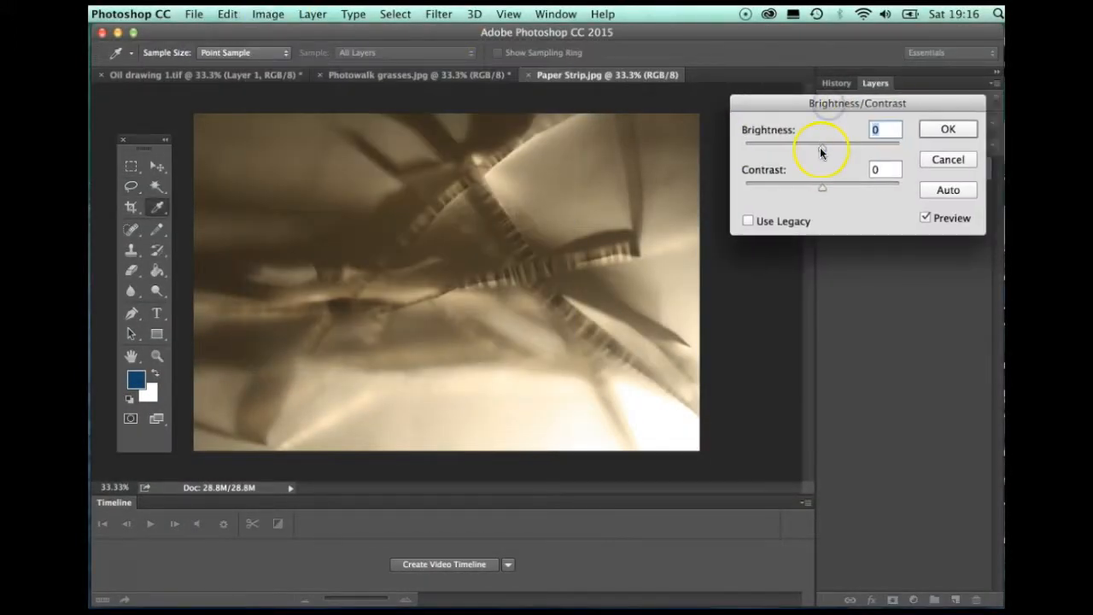
{"action": "left_click_drag", "start_coordinate": [820, 152], "coordinate": [837, 148]}
{"action": "left_click_drag", "start_coordinate": [822, 186], "coordinate": [834, 186]}
{"action": "left_click", "coordinate": [942, 128]}
{"action": "key", "text": "l"}
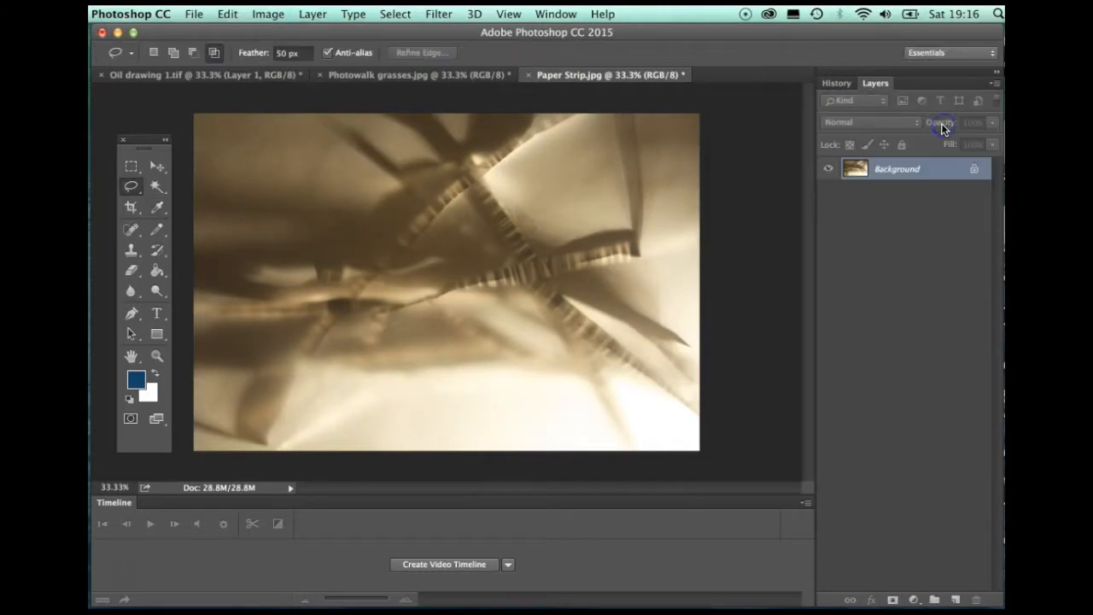
- Turn the paper strip photo blue with Hue/Saturation, setting the hue to +160 and raising the saturation slightly
{"action": "left_click", "coordinate": [268, 14]}
{"action": "mouse_move", "coordinate": [282, 54]}
{"action": "left_click", "coordinate": [491, 139]}
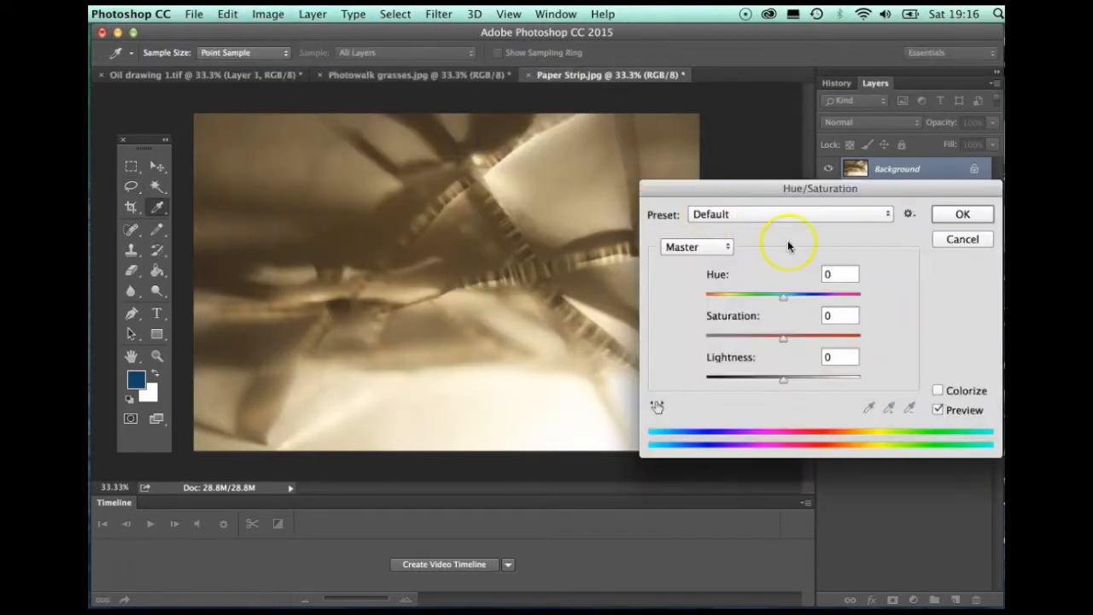
{"action": "left_click_drag", "start_coordinate": [775, 183], "coordinate": [778, 180]}
{"action": "left_click_drag", "start_coordinate": [784, 293], "coordinate": [858, 301]}
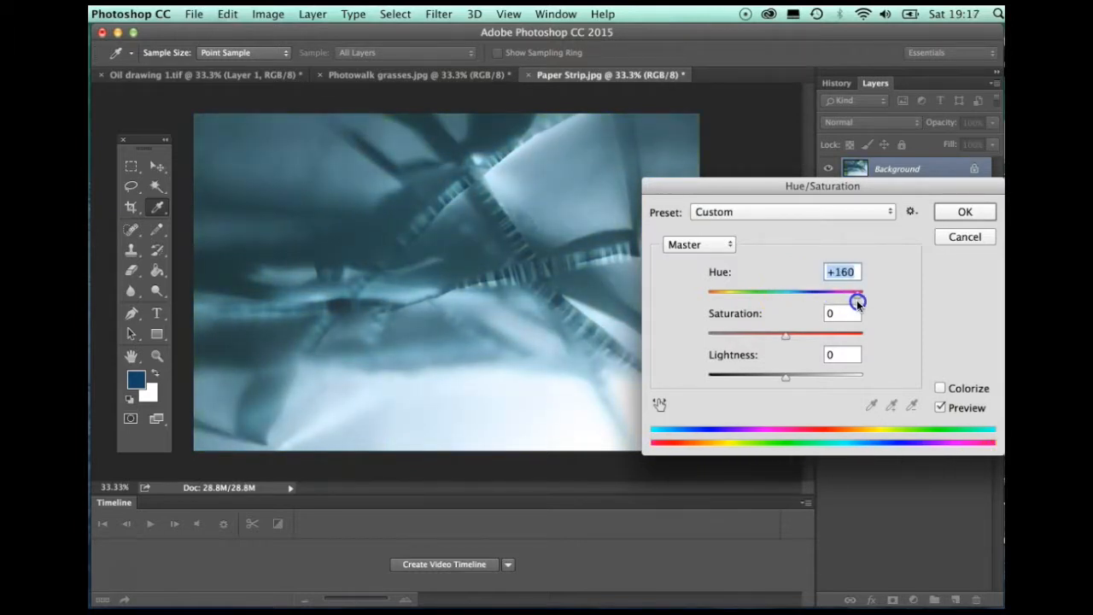
{"action": "left_click_drag", "start_coordinate": [786, 333], "coordinate": [792, 335]}
{"action": "left_click", "coordinate": [965, 212]}
{"action": "key", "text": "l"}
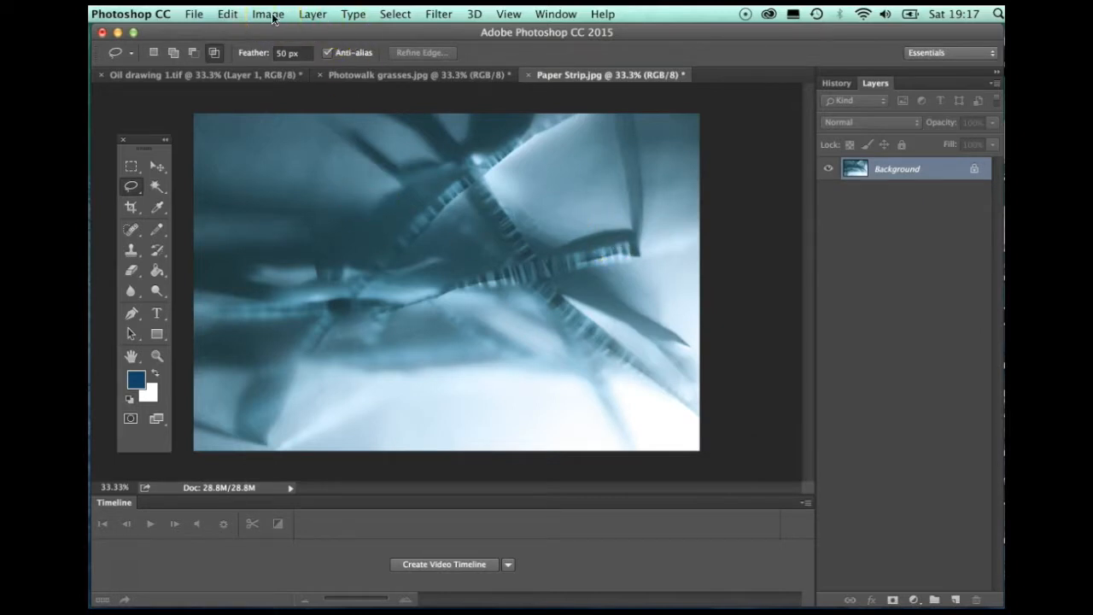
- Copy the entire blue paper strip image and paste it into Oil drawing 1.tif above the grasses layer
{"action": "left_click", "coordinate": [395, 13]}
{"action": "left_click", "coordinate": [386, 29]}
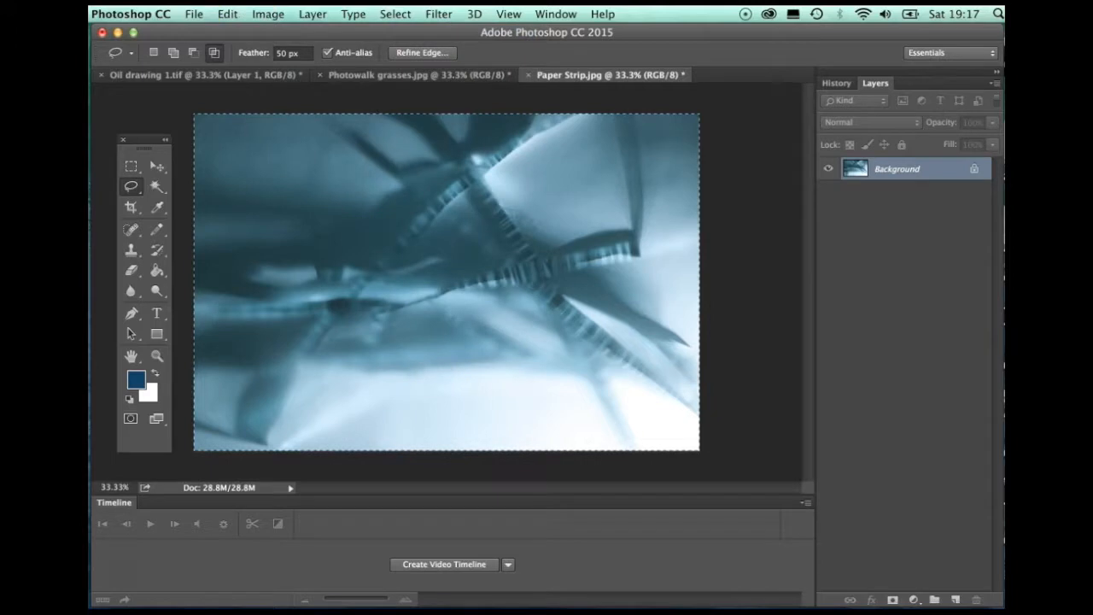
{"action": "left_click", "coordinate": [231, 14]}
{"action": "left_click", "coordinate": [249, 124]}
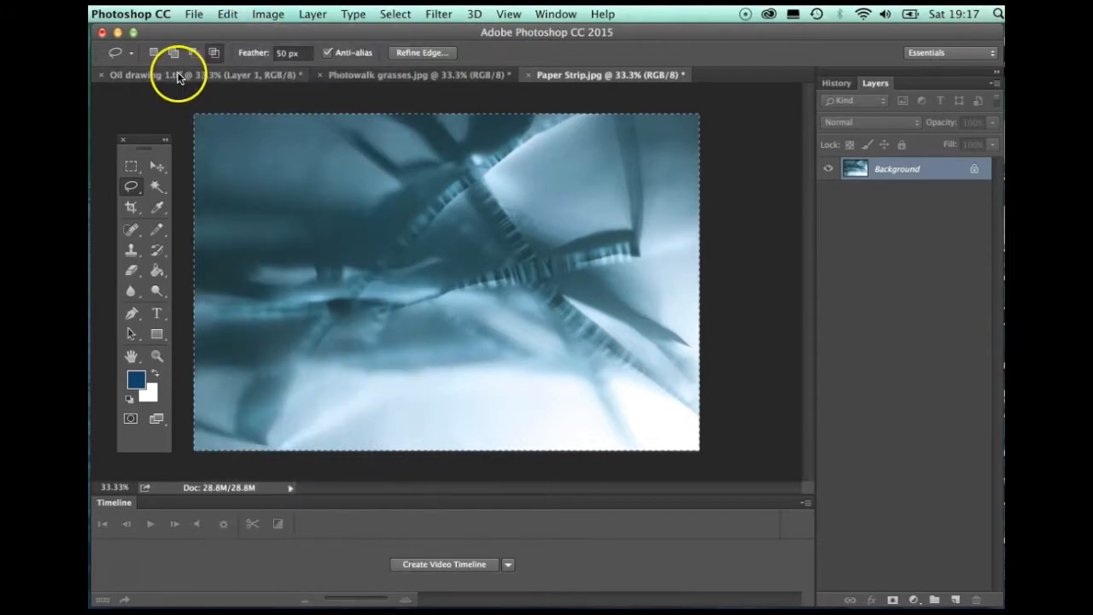
{"action": "left_click", "coordinate": [178, 77]}
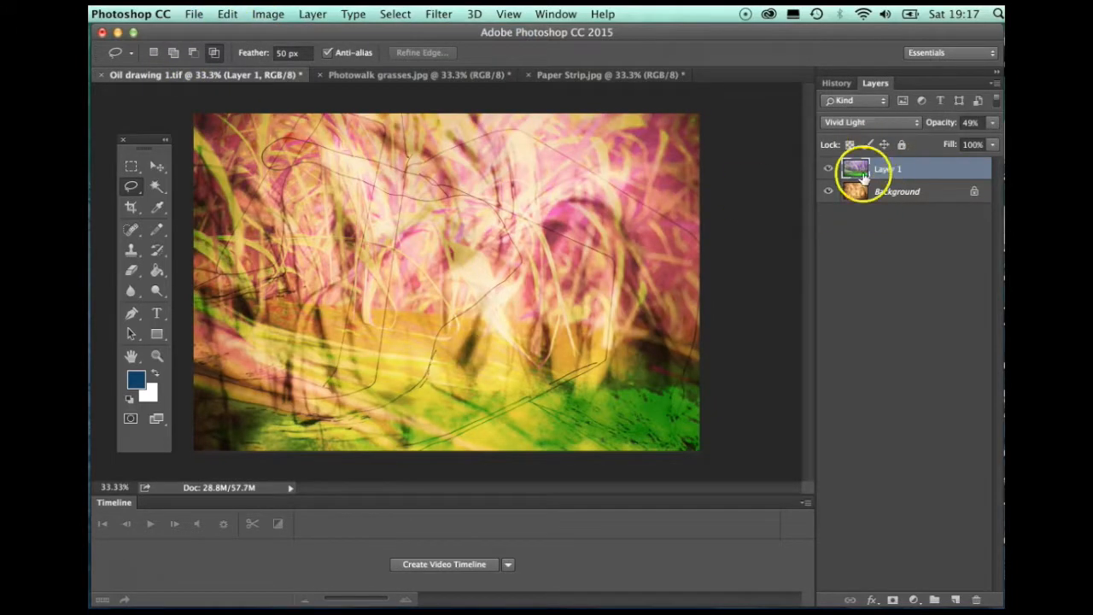
{"action": "left_click", "coordinate": [227, 13]}
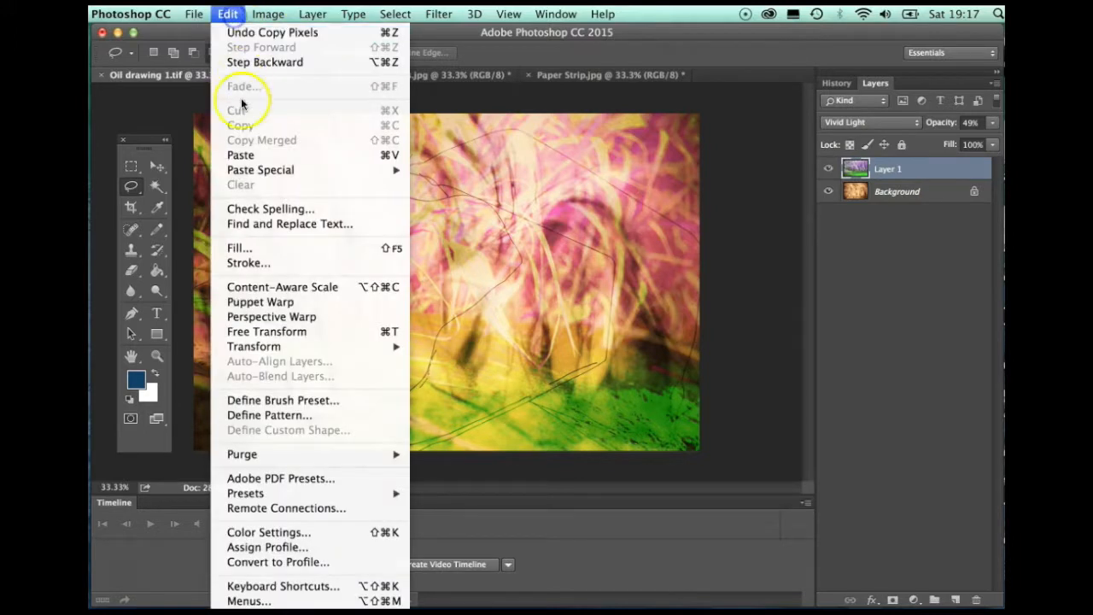
{"action": "left_click", "coordinate": [243, 155]}
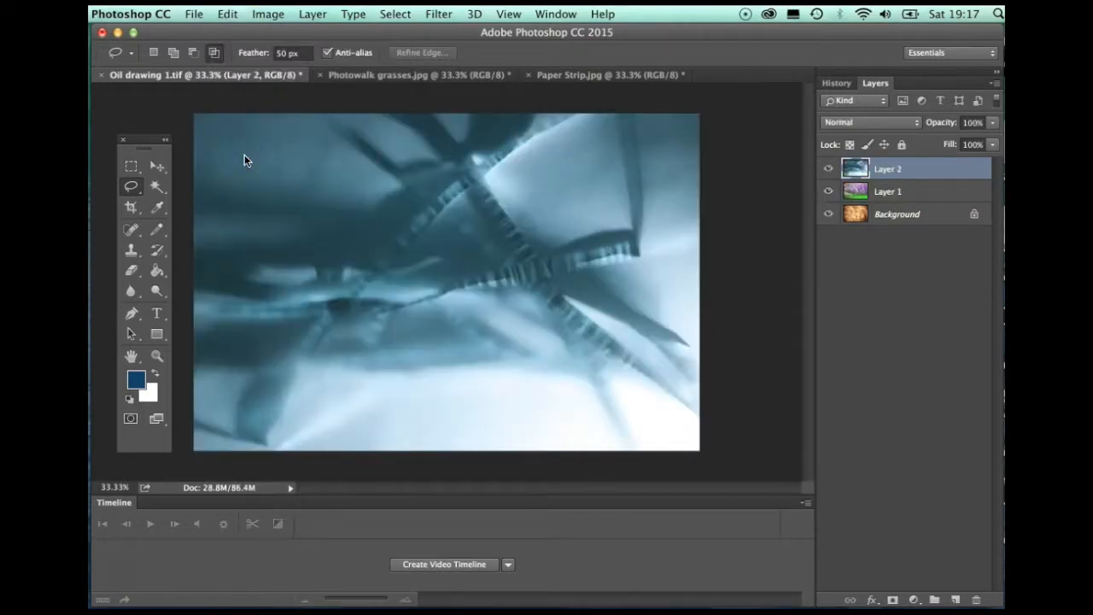
- Reduce the opacity of Layer 2 to 80% and change its blend mode to Hard Light
{"action": "left_click", "coordinate": [994, 125]}
{"action": "left_click_drag", "start_coordinate": [995, 138], "coordinate": [982, 141]}
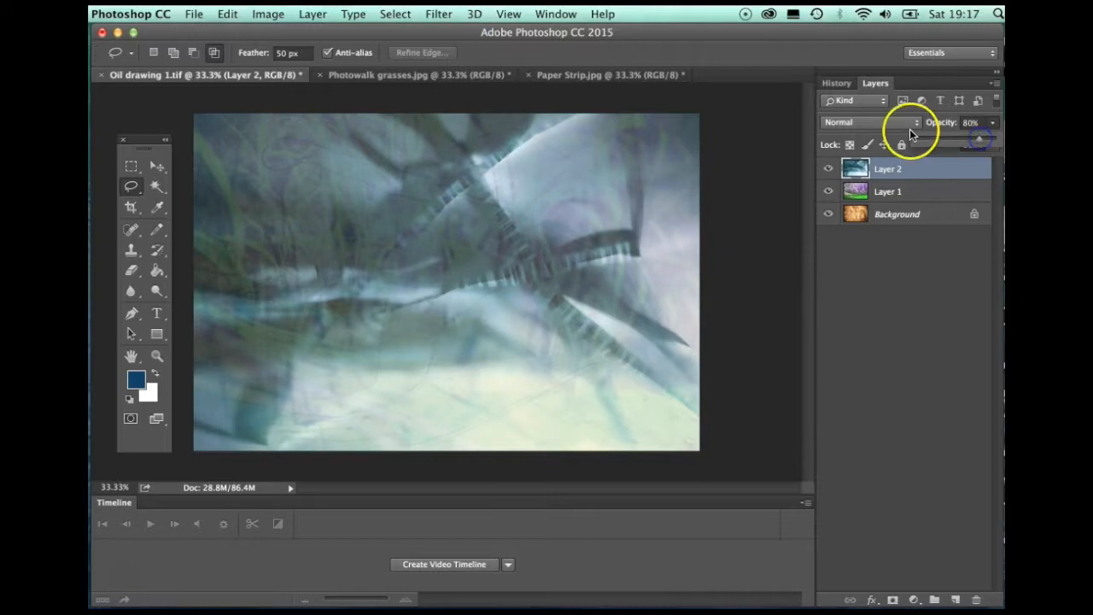
{"action": "left_click", "coordinate": [900, 125]}
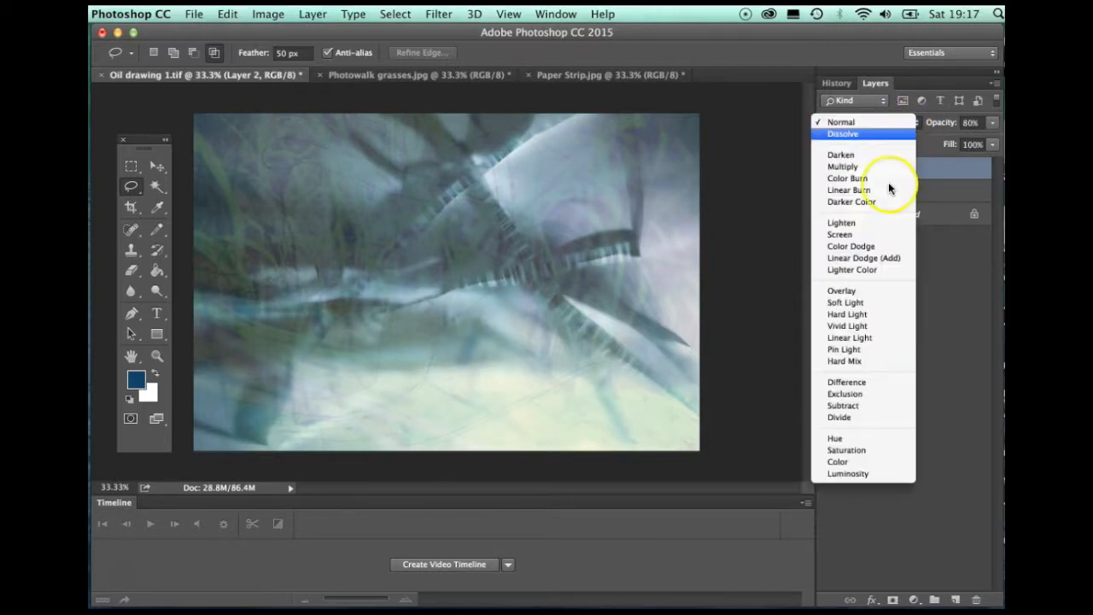
{"action": "left_click", "coordinate": [862, 315]}
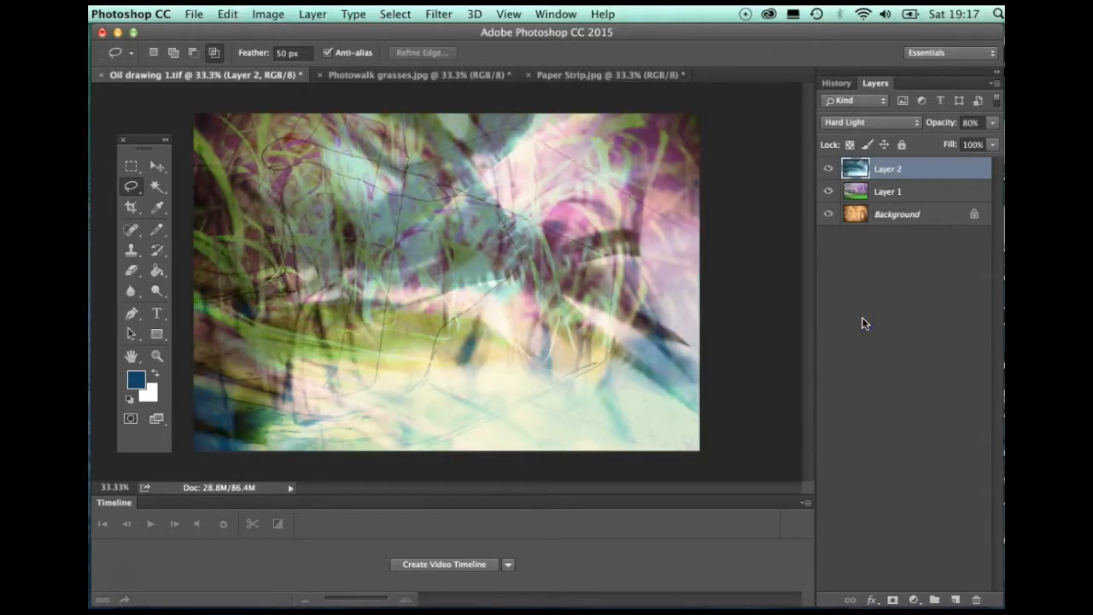
{"action": "left_click", "coordinate": [580, 329]}
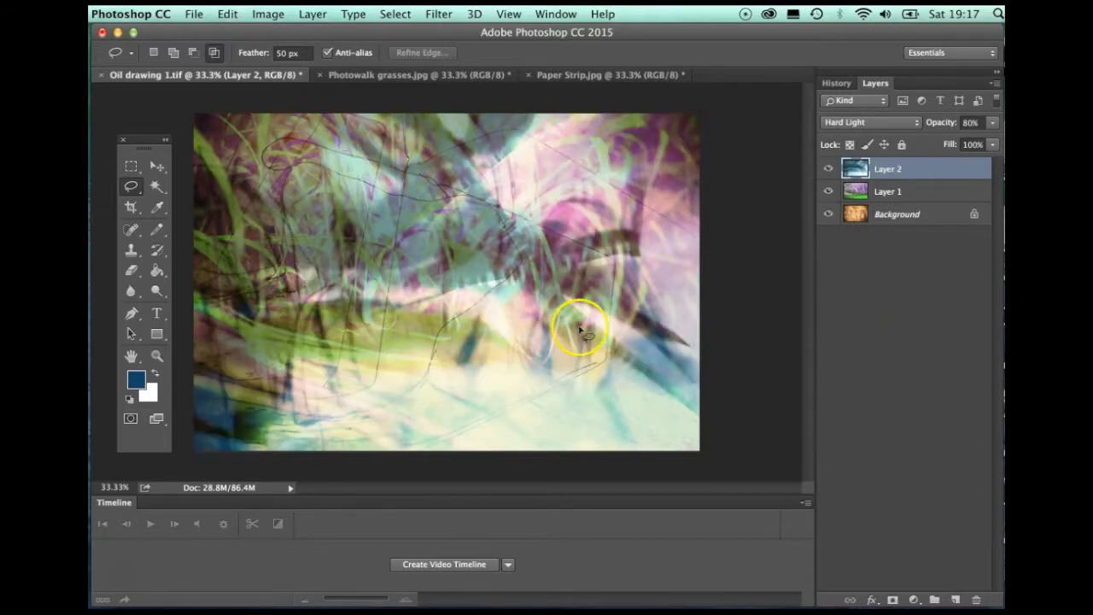
- Lasso an area on the left side of Layer 2 with a 50 px feather, delete its contents and deselect
{"action": "left_click", "coordinate": [131, 166]}
{"action": "left_click", "coordinate": [132, 186]}
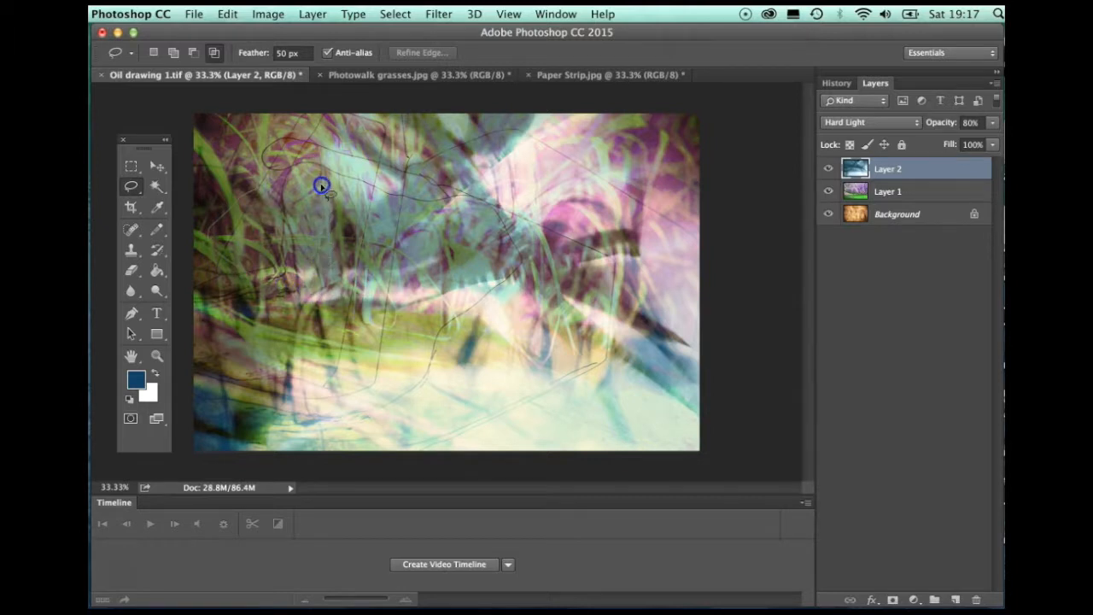
{"action": "left_click_drag", "start_coordinate": [321, 185], "coordinate": [322, 187]}
{"action": "key", "text": "Delete"}
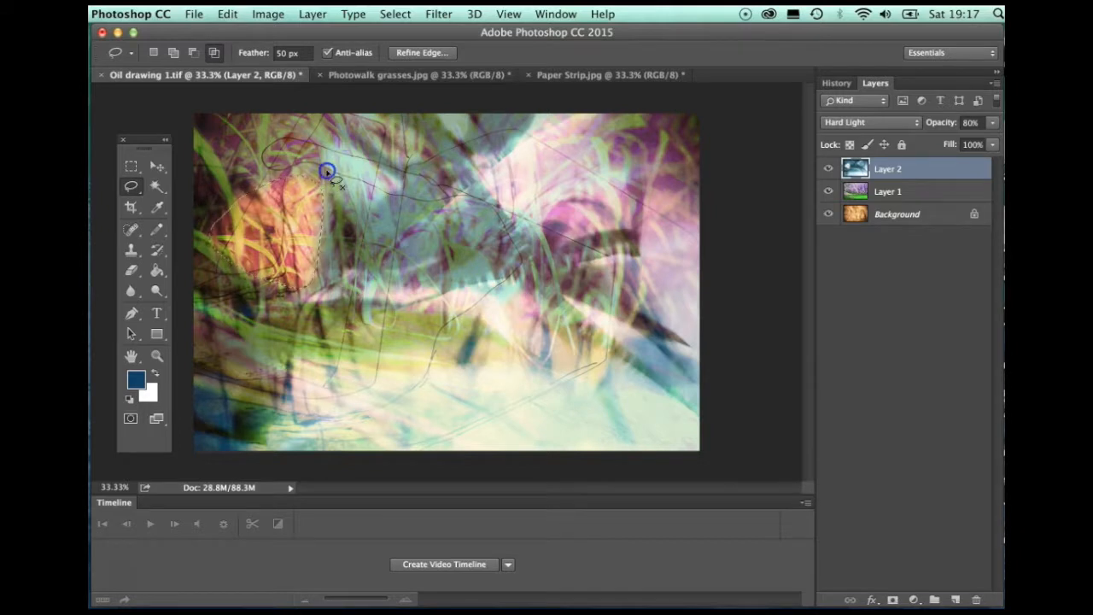
{"action": "key", "text": "super+d"}
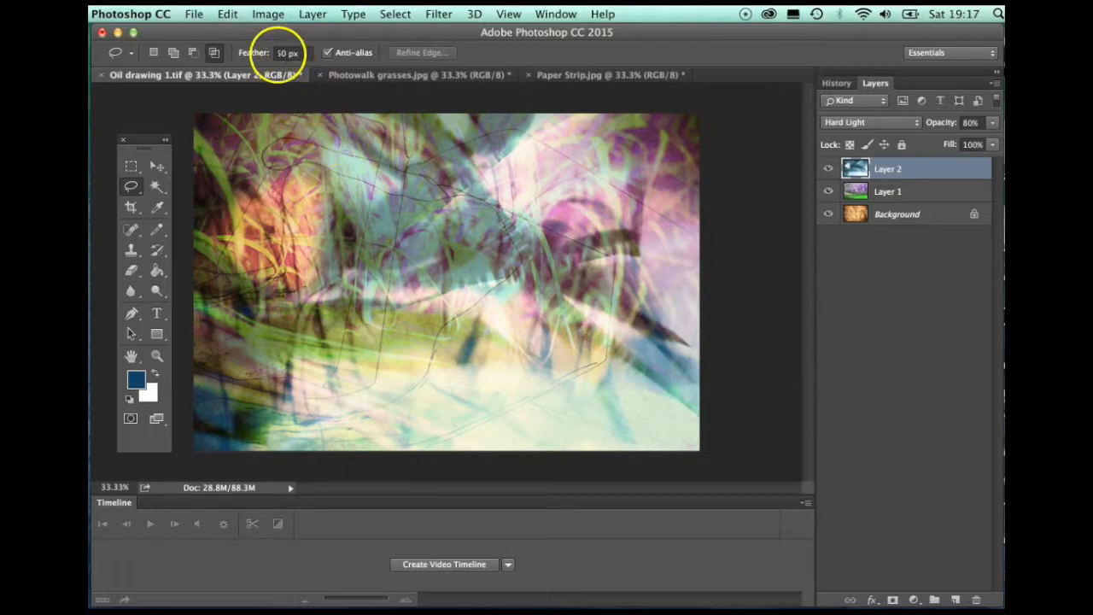
- Go back in the history to before the soft-edged deletion and set the lasso feather to 0 px
{"action": "left_click_drag", "start_coordinate": [275, 51], "coordinate": [282, 53]}
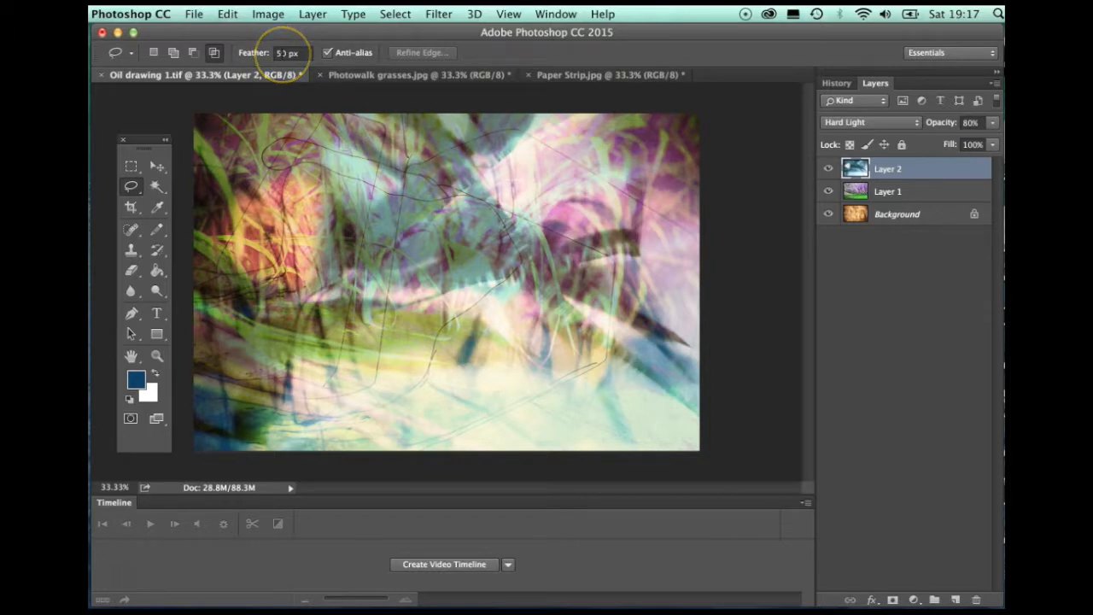
{"action": "double_click", "coordinate": [282, 53]}
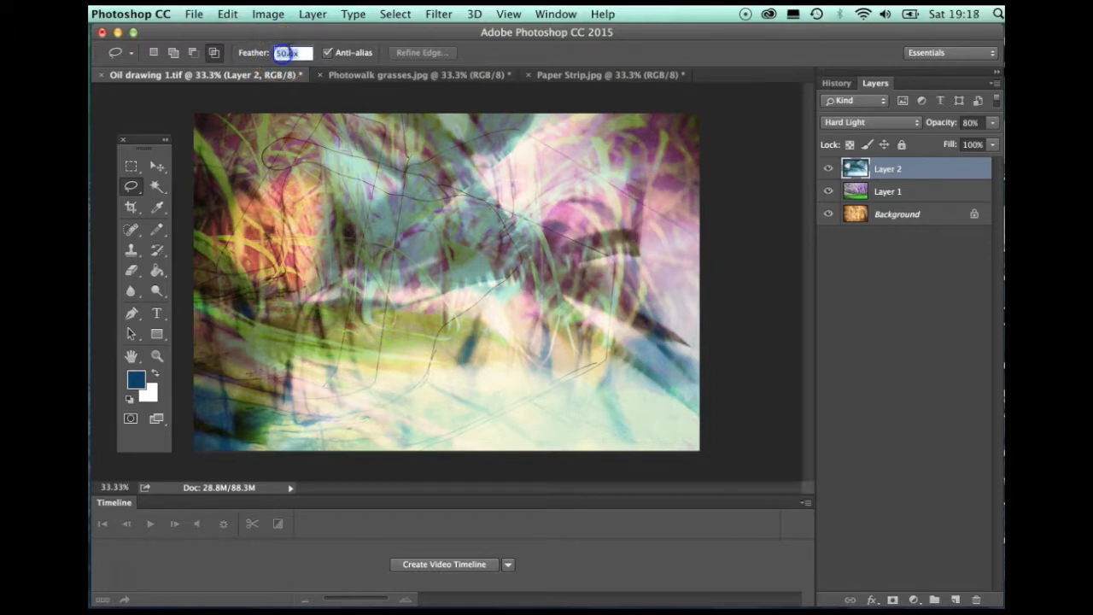
{"action": "left_click", "coordinate": [287, 53]}
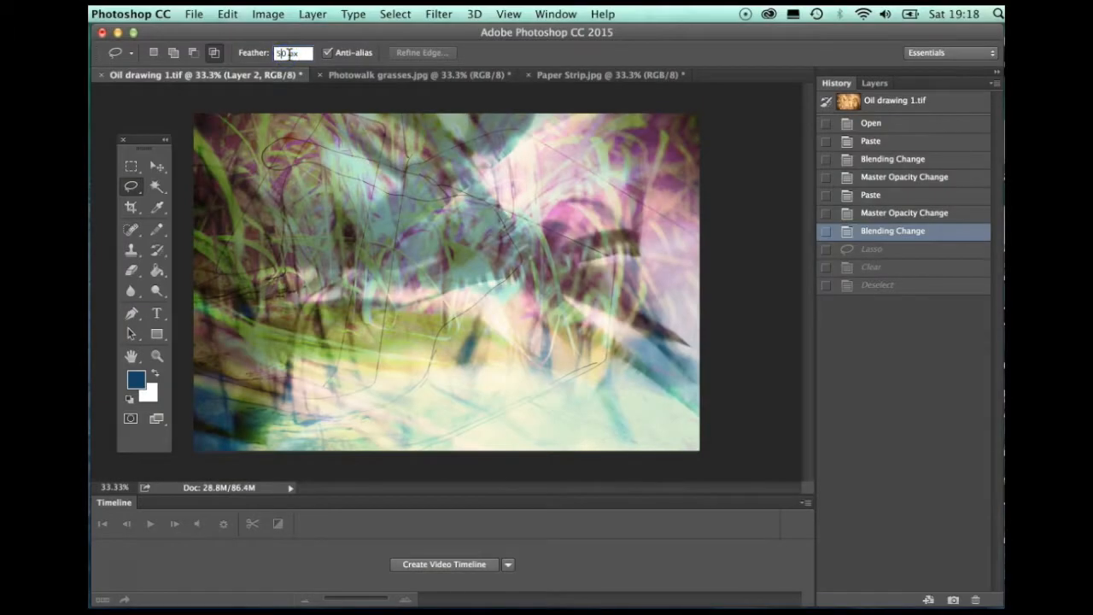
{"action": "type", "text": "0"}
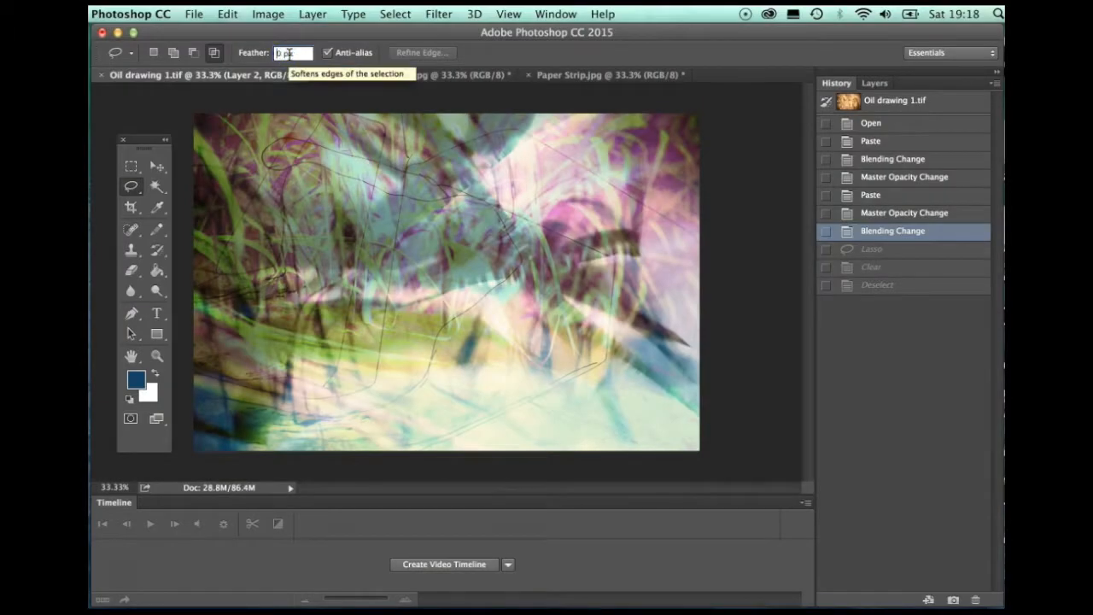
- Lasso the same left area of Layer 2 without feathering, delete its contents and deselect
{"action": "left_click", "coordinate": [295, 182]}
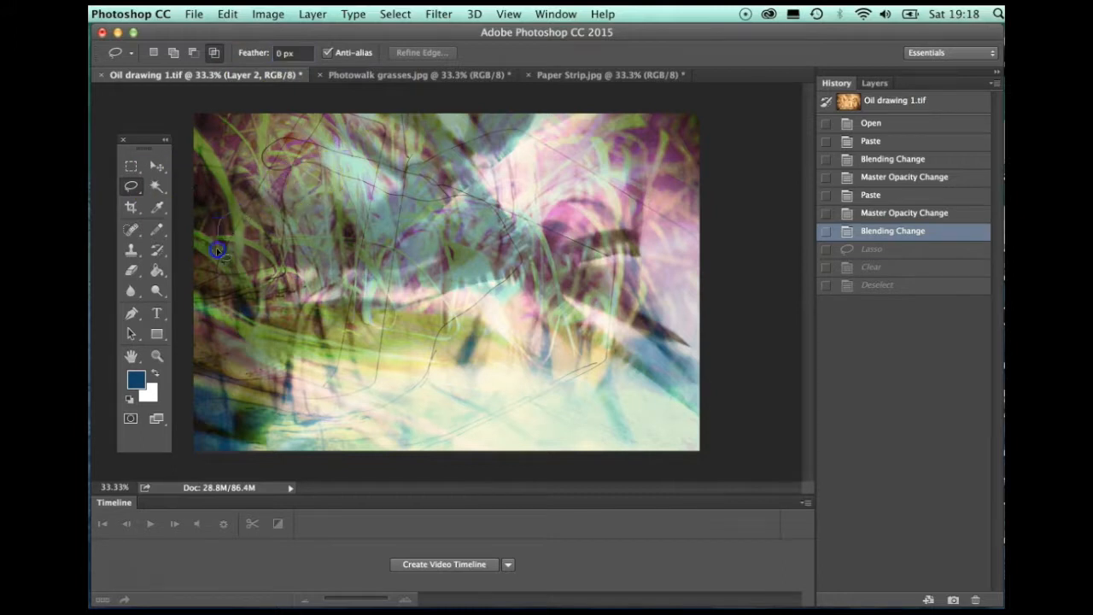
{"action": "left_click_drag", "start_coordinate": [321, 286], "coordinate": [321, 199]}
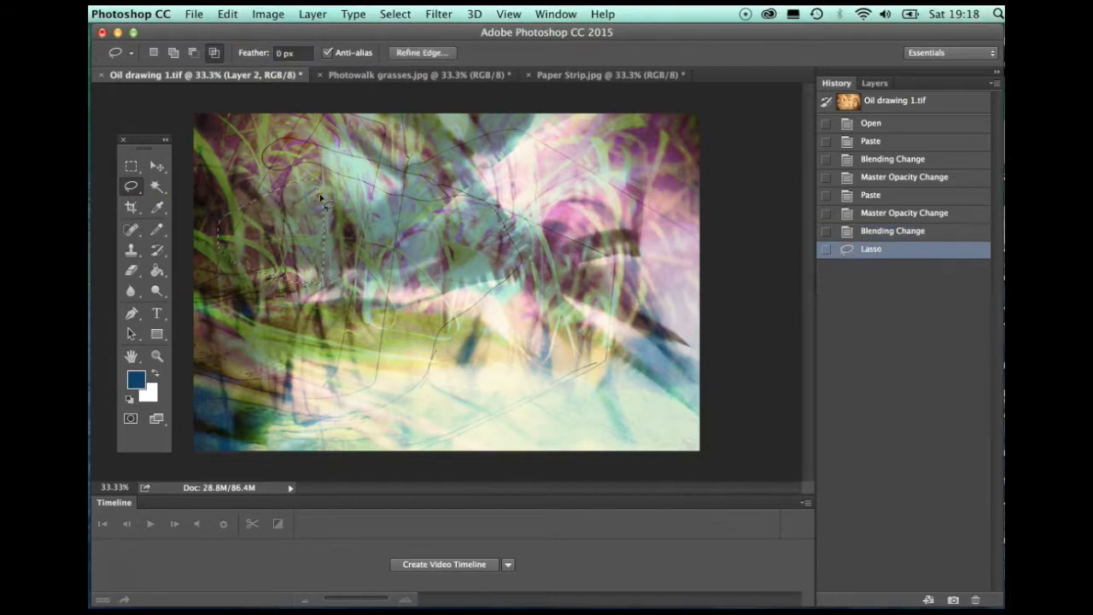
{"action": "key", "text": "BackSpace"}
{"action": "left_click", "coordinate": [336, 198]}
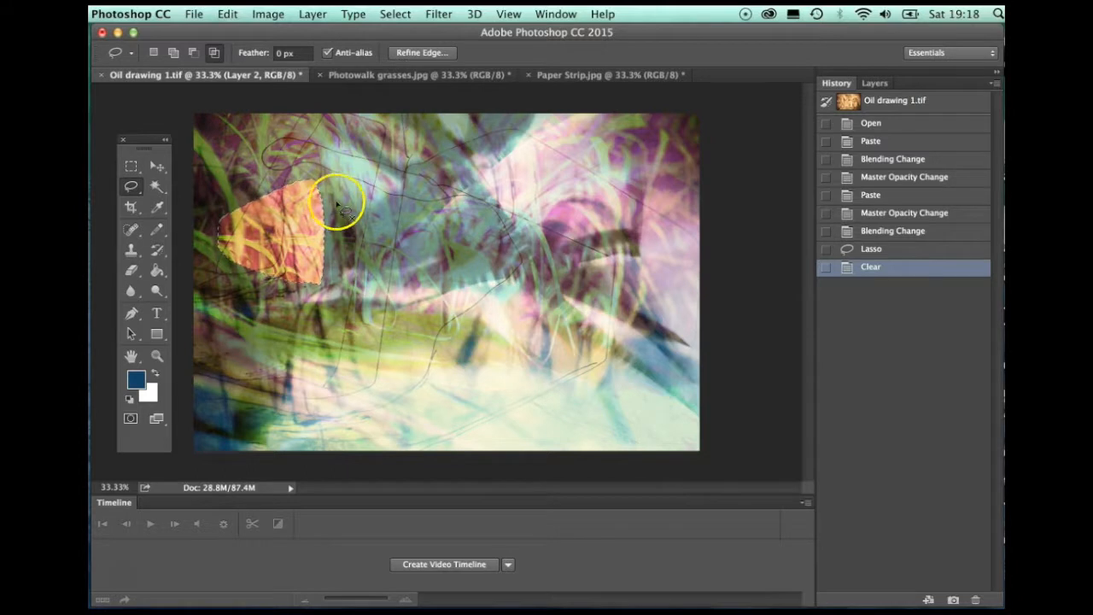
{"action": "left_click", "coordinate": [278, 196]}
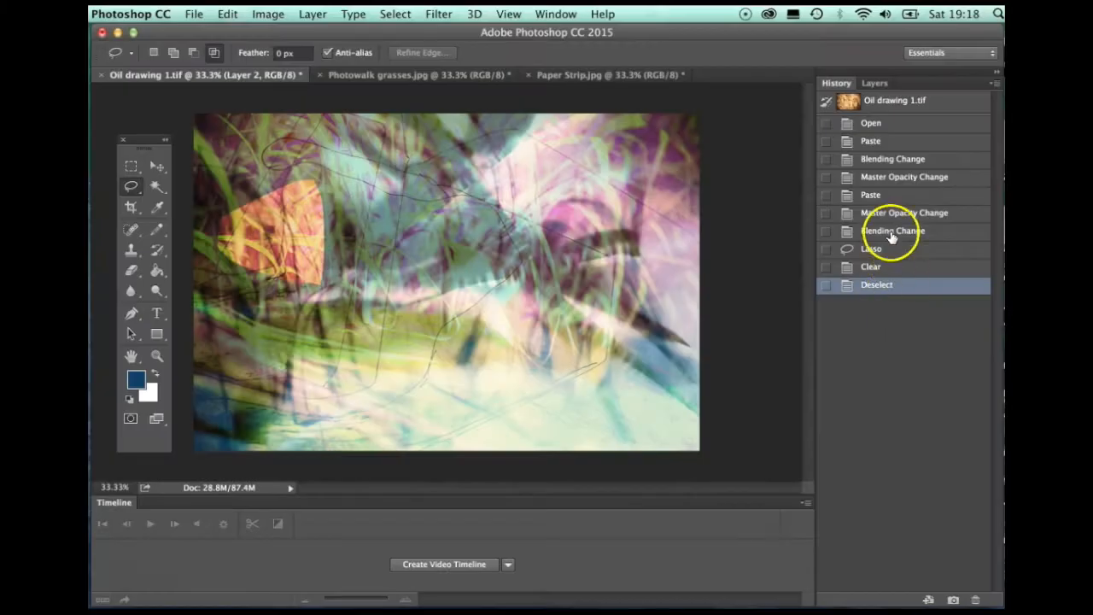
- Revert the history to the last Blending Change state and set the lasso feather to 50 px
{"action": "left_click", "coordinate": [891, 232]}
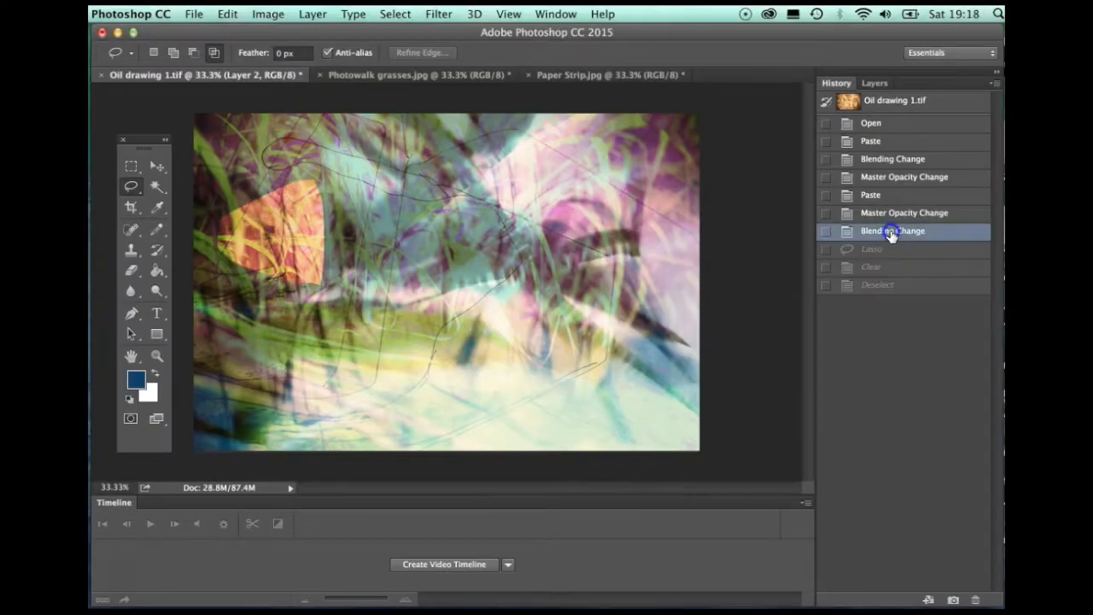
{"action": "left_click", "coordinate": [280, 53]}
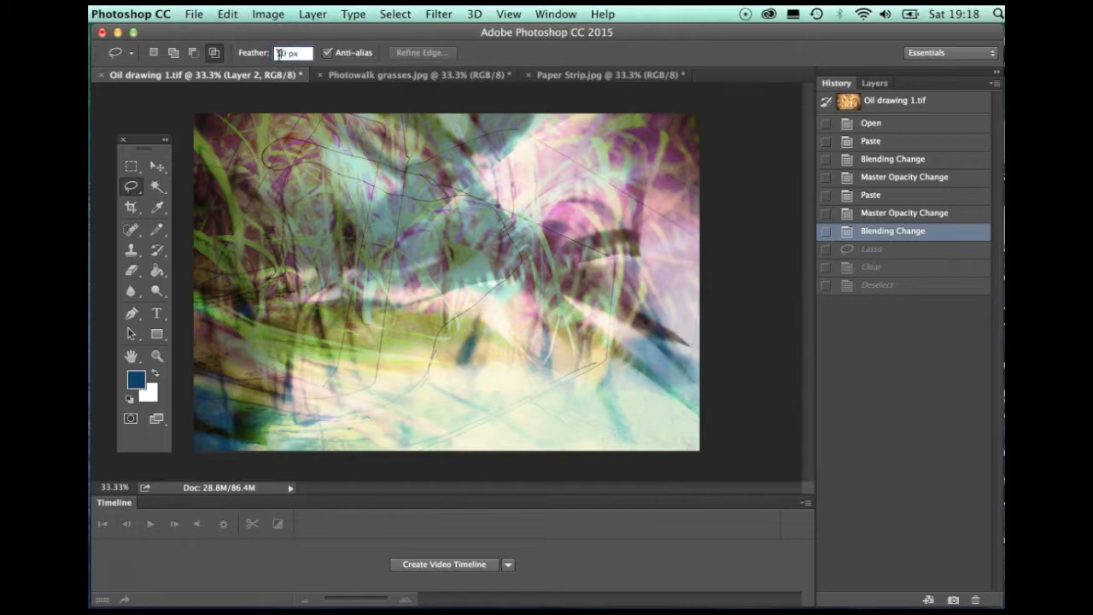
{"action": "left_click", "coordinate": [875, 83]}
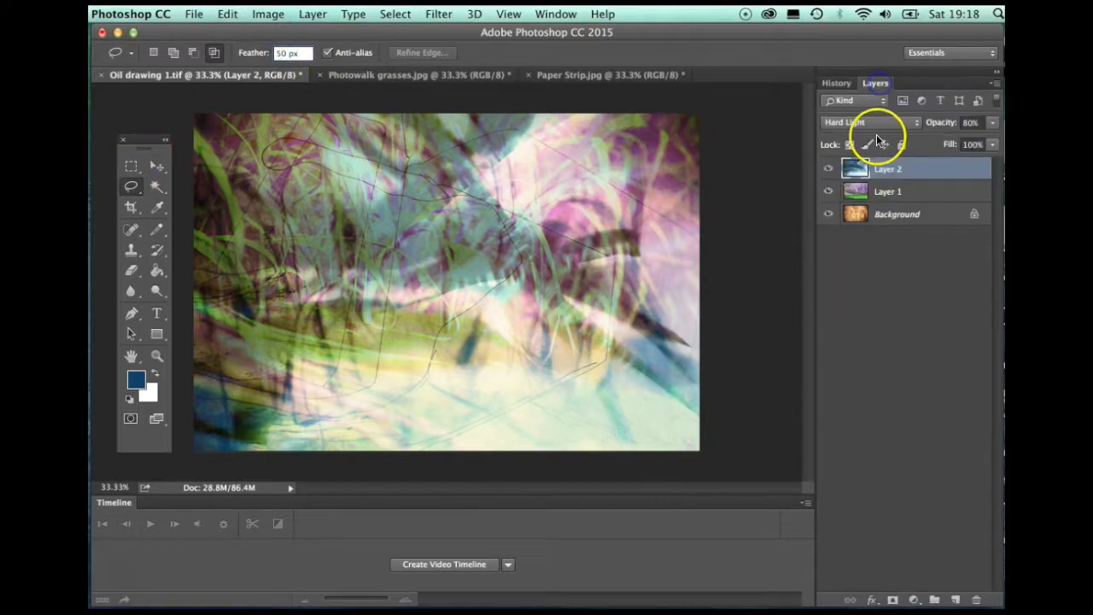
- Lasso the left-hand grass area on Layer 2 with the feathered edge, delete its contents and deselect
{"action": "left_click", "coordinate": [262, 199]}
{"action": "mouse_move", "coordinate": [205, 260]}
{"action": "left_mouse_down"}
{"action": "mouse_move", "coordinate": [319, 287]}
{"action": "mouse_move", "coordinate": [332, 266]}
{"action": "mouse_move", "coordinate": [327, 207]}
{"action": "left_mouse_up"}
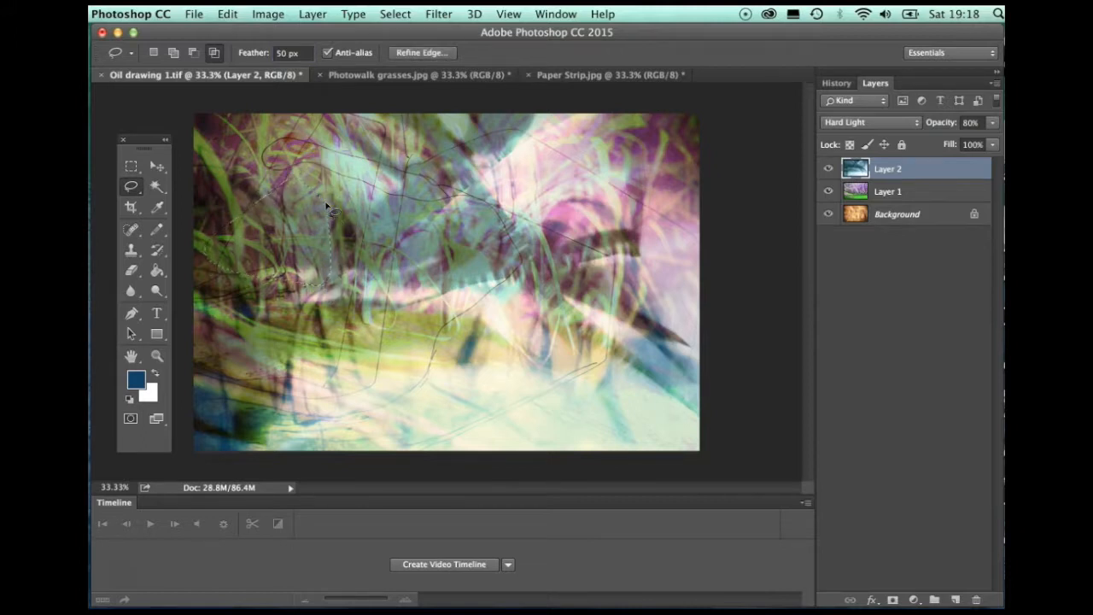
{"action": "key", "text": "Delete"}
{"action": "left_click", "coordinate": [349, 198]}
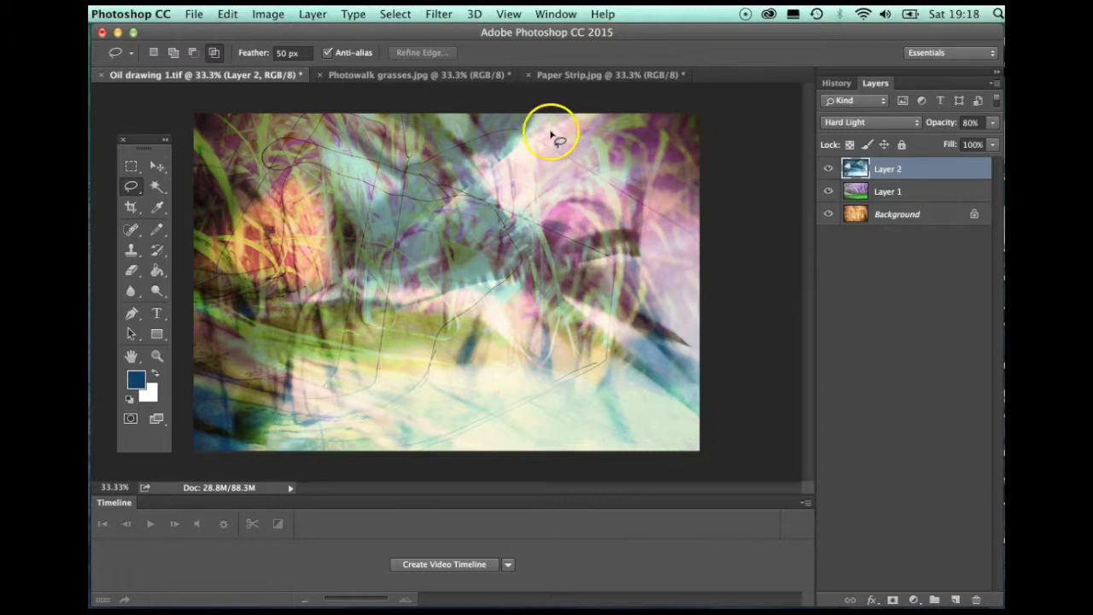
- Delete feathered lasso areas from Layer 2 in the image's upper right, along its right edge and across the lower foreground
{"action": "mouse_move", "coordinate": [565, 129]}
{"action": "left_mouse_down"}
{"action": "mouse_move", "coordinate": [506, 181]}
{"action": "mouse_move", "coordinate": [550, 232]}
{"action": "left_mouse_up"}
{"action": "mouse_move", "coordinate": [632, 199]}
{"action": "left_mouse_down"}
{"action": "mouse_move", "coordinate": [661, 96]}
{"action": "mouse_move", "coordinate": [675, 207]}
{"action": "mouse_move", "coordinate": [704, 177]}
{"action": "mouse_move", "coordinate": [697, 170]}
{"action": "mouse_move", "coordinate": [688, 215]}
{"action": "mouse_move", "coordinate": [692, 171]}
{"action": "mouse_move", "coordinate": [651, 292]}
{"action": "mouse_move", "coordinate": [683, 343]}
{"action": "mouse_move", "coordinate": [714, 278]}
{"action": "mouse_move", "coordinate": [702, 187]}
{"action": "left_mouse_up"}
{"action": "left_click", "coordinate": [668, 248]}
{"action": "left_click", "coordinate": [680, 193]}
{"action": "left_click", "coordinate": [640, 205]}
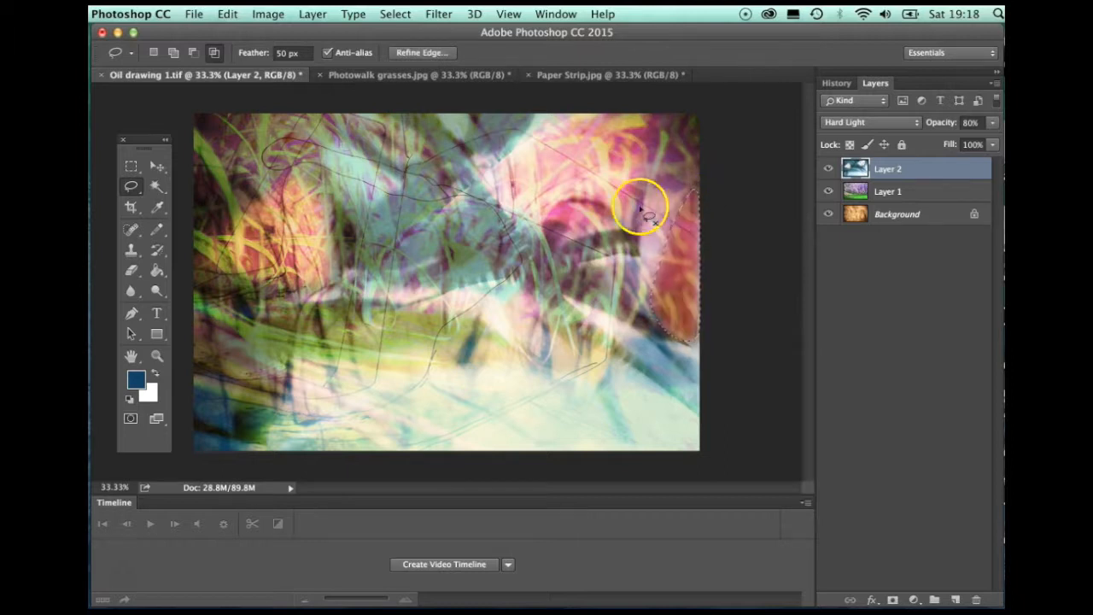
{"action": "mouse_move", "coordinate": [313, 424]}
{"action": "left_mouse_down"}
{"action": "mouse_move", "coordinate": [348, 404]}
{"action": "mouse_move", "coordinate": [434, 377]}
{"action": "mouse_move", "coordinate": [645, 412]}
{"action": "mouse_move", "coordinate": [665, 445]}
{"action": "mouse_move", "coordinate": [490, 464]}
{"action": "mouse_move", "coordinate": [345, 455]}
{"action": "left_mouse_up"}
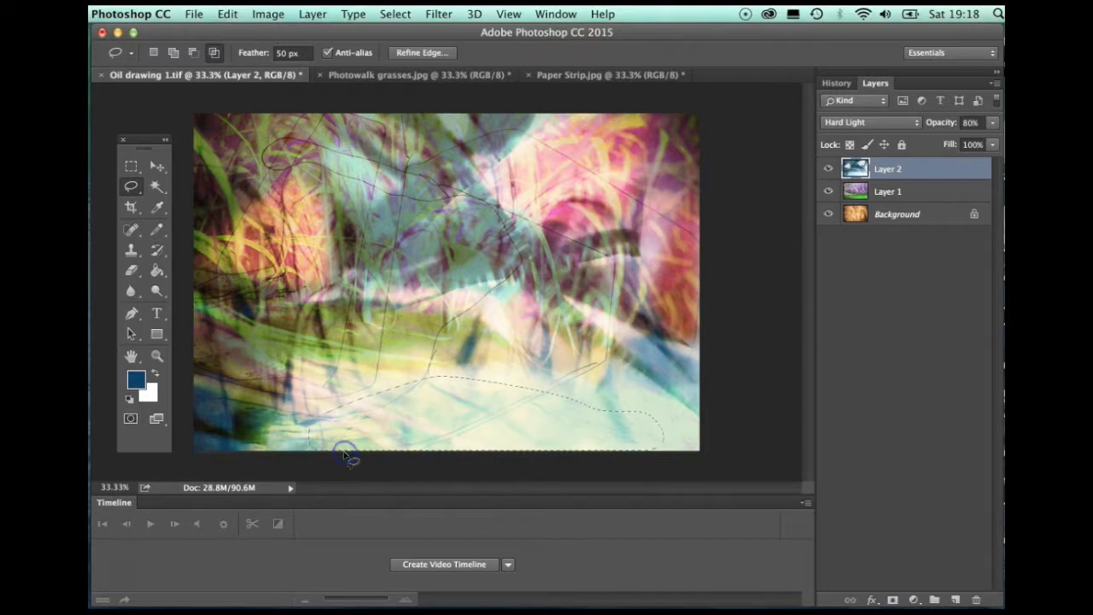
{"action": "key", "text": "Delete"}
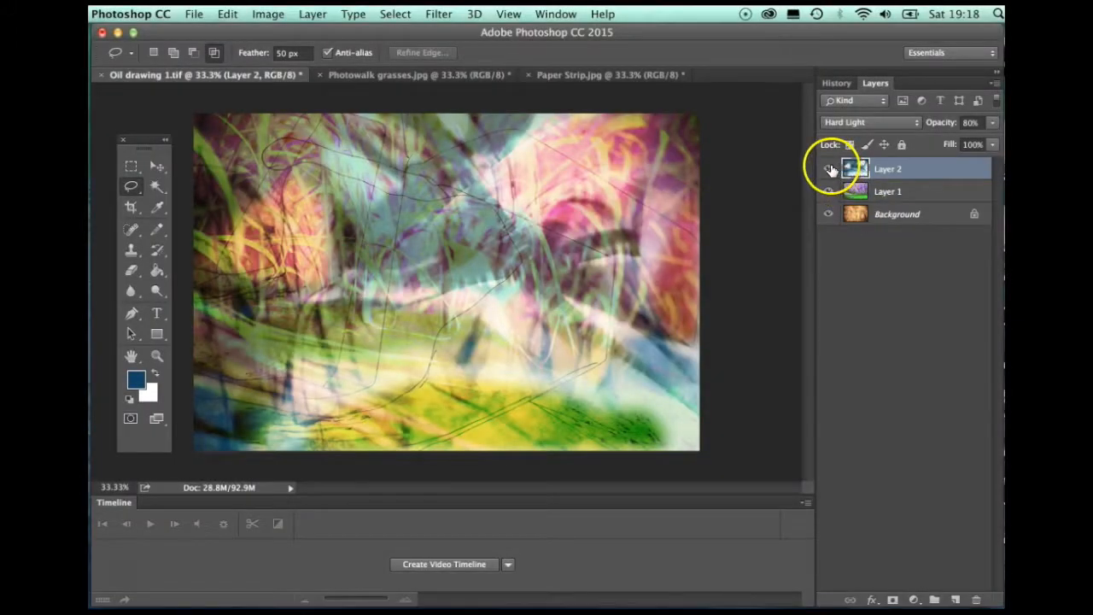
- Hide and show Layer 2 and Layer 1 in turn to compare each layer's effect on the composite
{"action": "left_click", "coordinate": [829, 169]}
{"action": "left_click", "coordinate": [829, 192]}
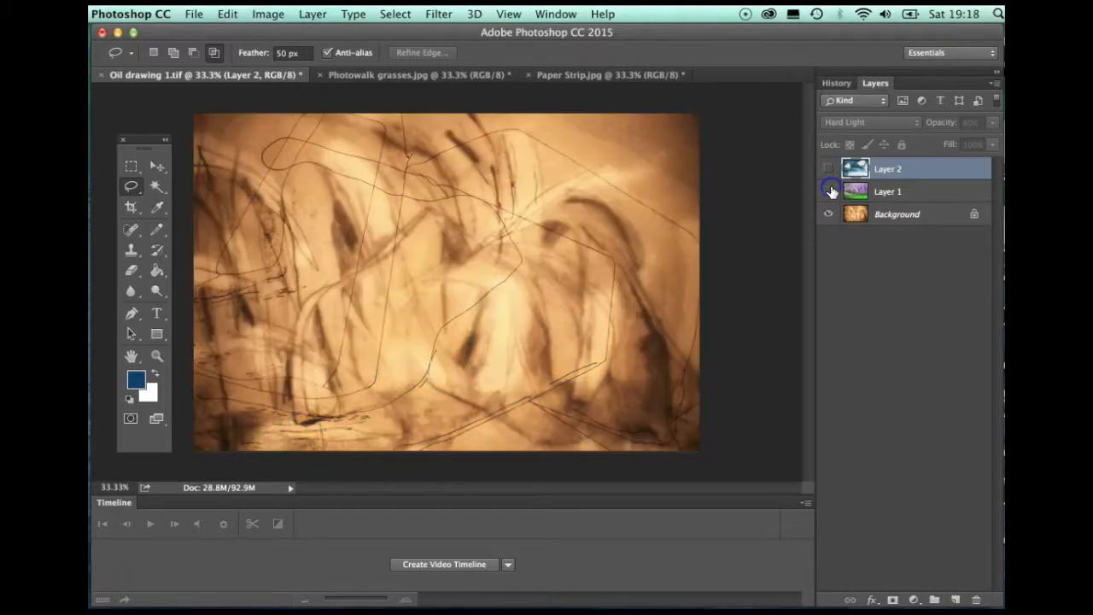
{"action": "left_click", "coordinate": [829, 170]}
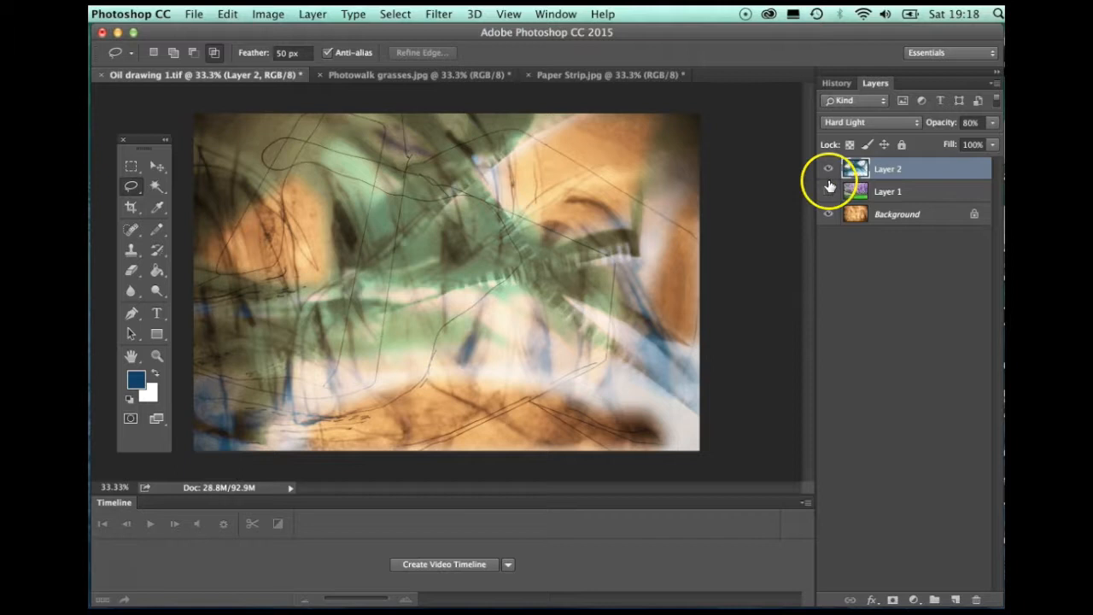
{"action": "left_click", "coordinate": [829, 192]}
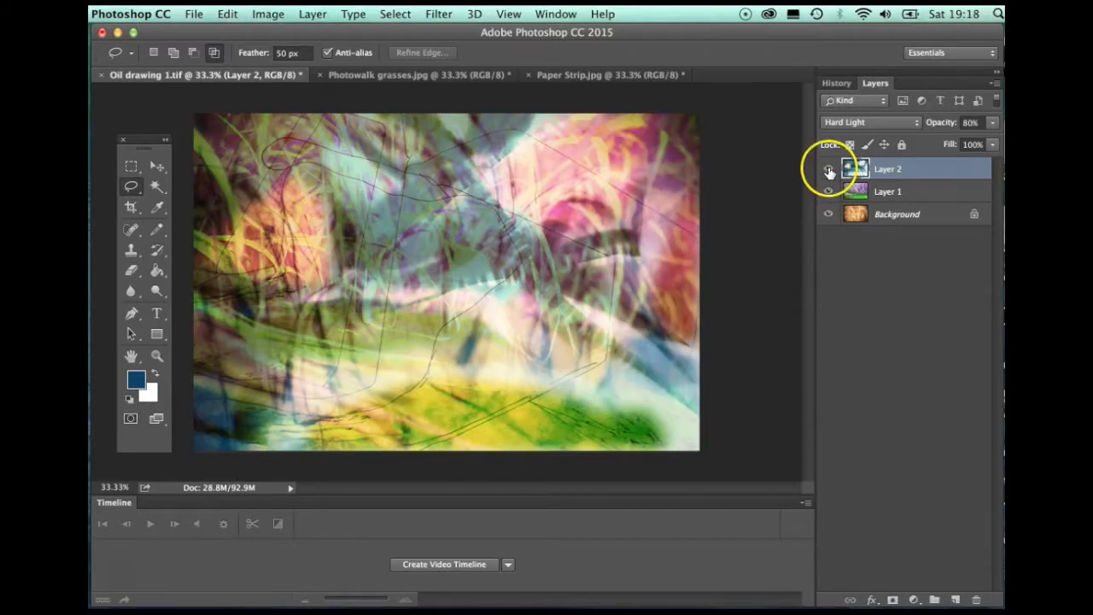
{"action": "left_click", "coordinate": [828, 168]}
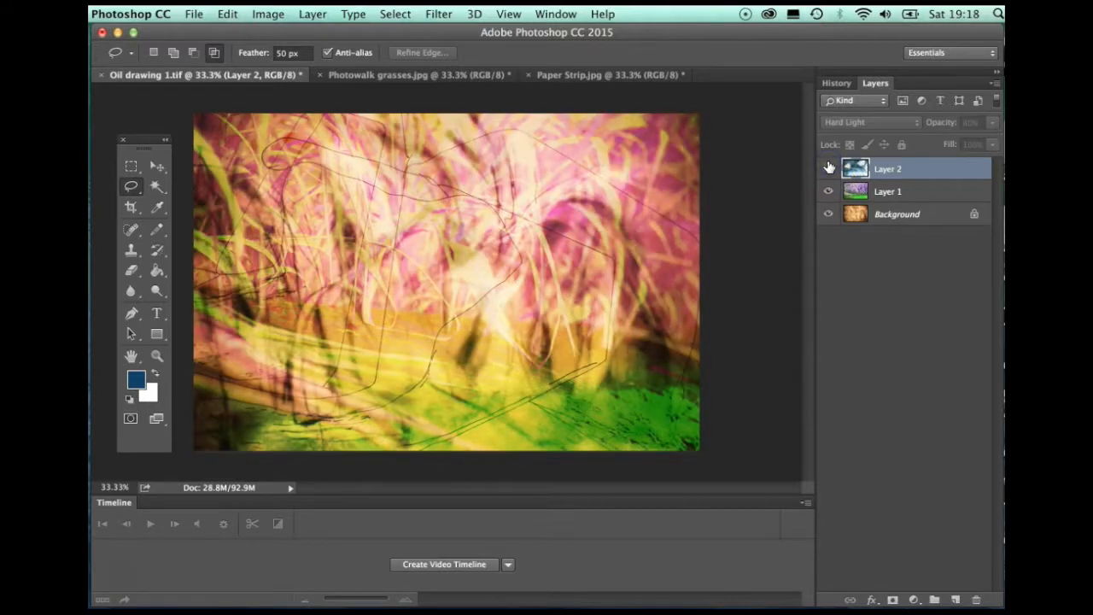
{"action": "left_click", "coordinate": [828, 167]}
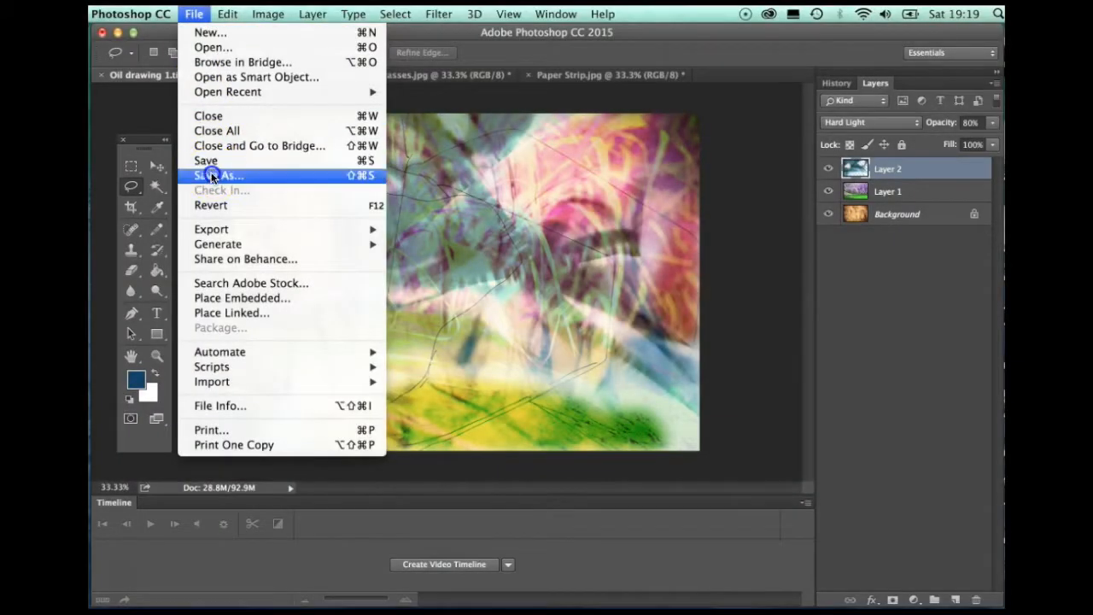
- Save the composite with its layers as Example2.psd in Photoshop format in the Photoshop Example 2 folder
{"action": "left_click", "coordinate": [213, 176]}
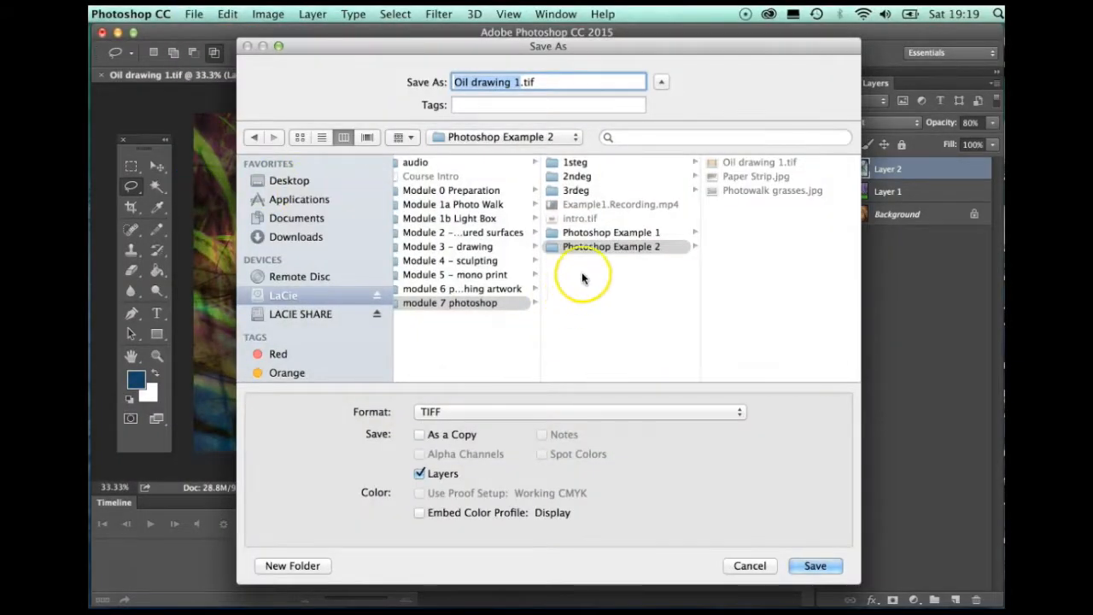
{"action": "left_click", "coordinate": [595, 248]}
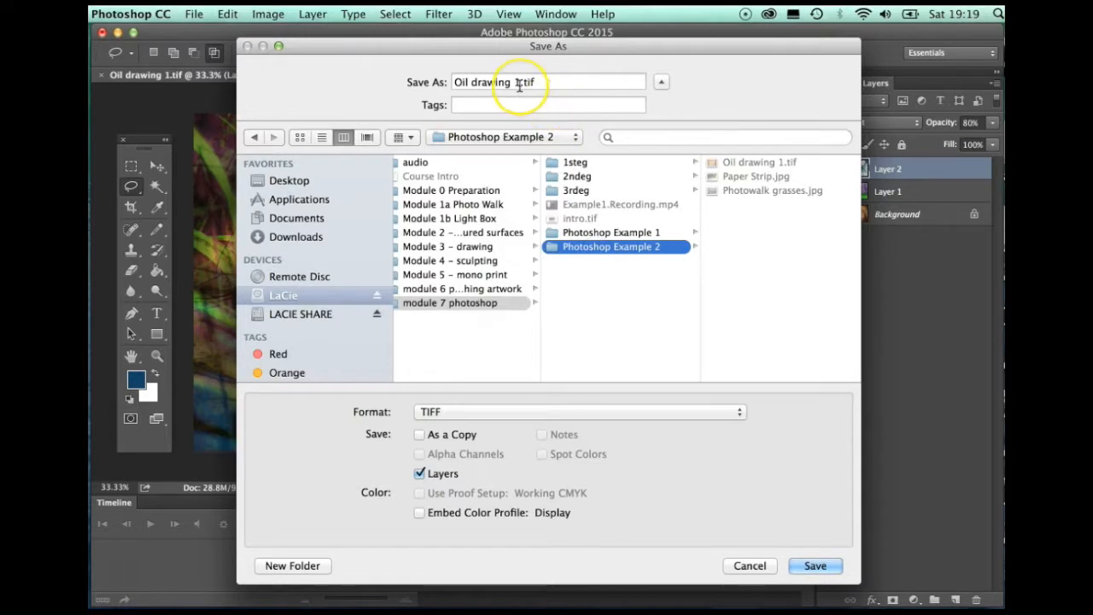
{"action": "left_click_drag", "start_coordinate": [521, 82], "coordinate": [427, 80]}
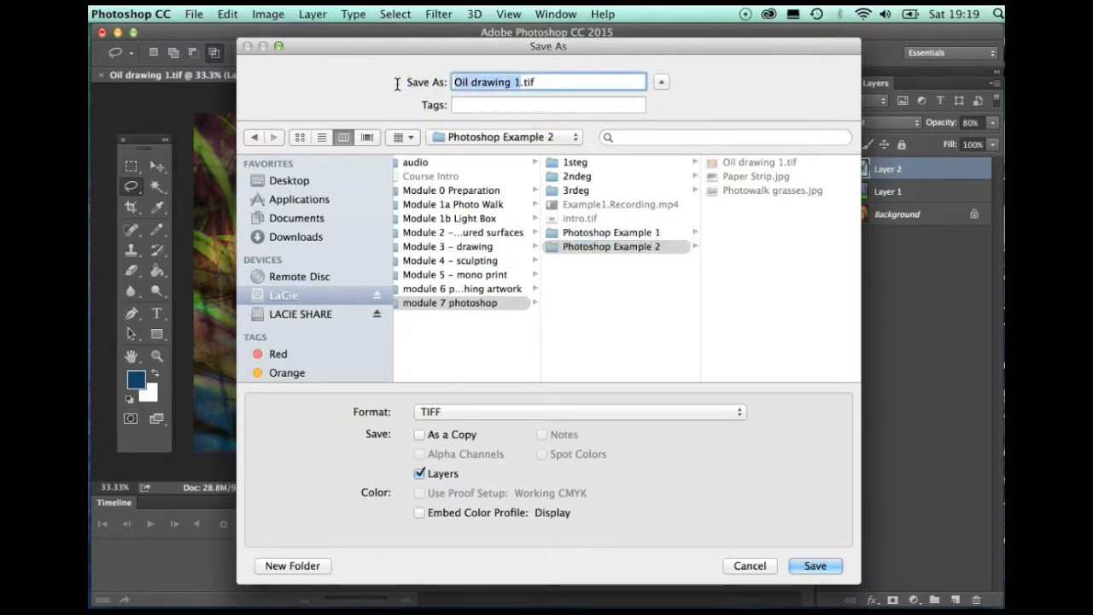
{"action": "type", "text": "Example2"}
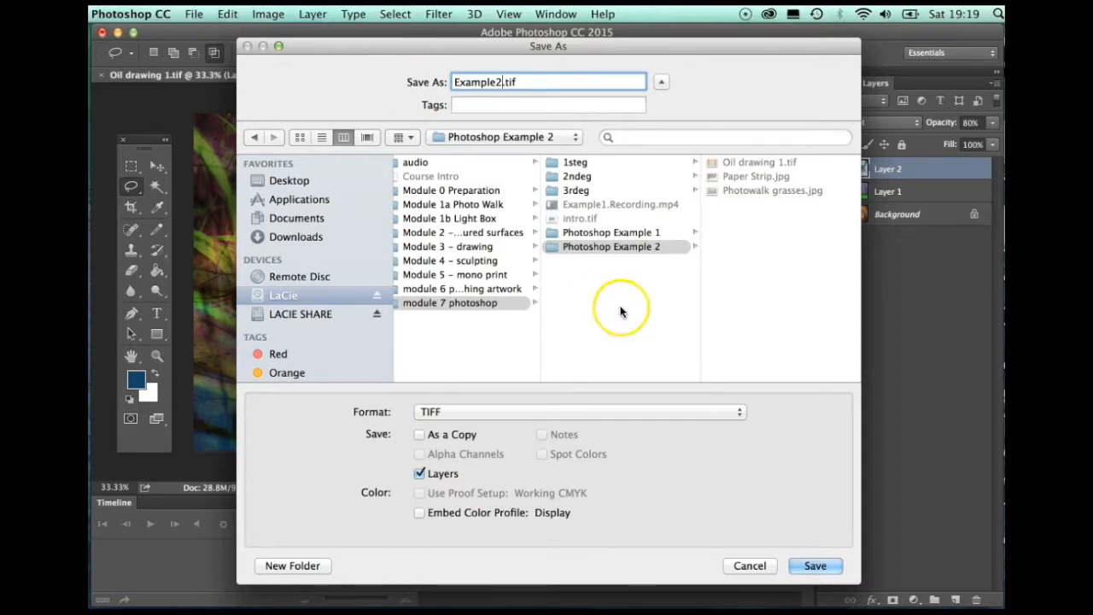
{"action": "left_click", "coordinate": [617, 411]}
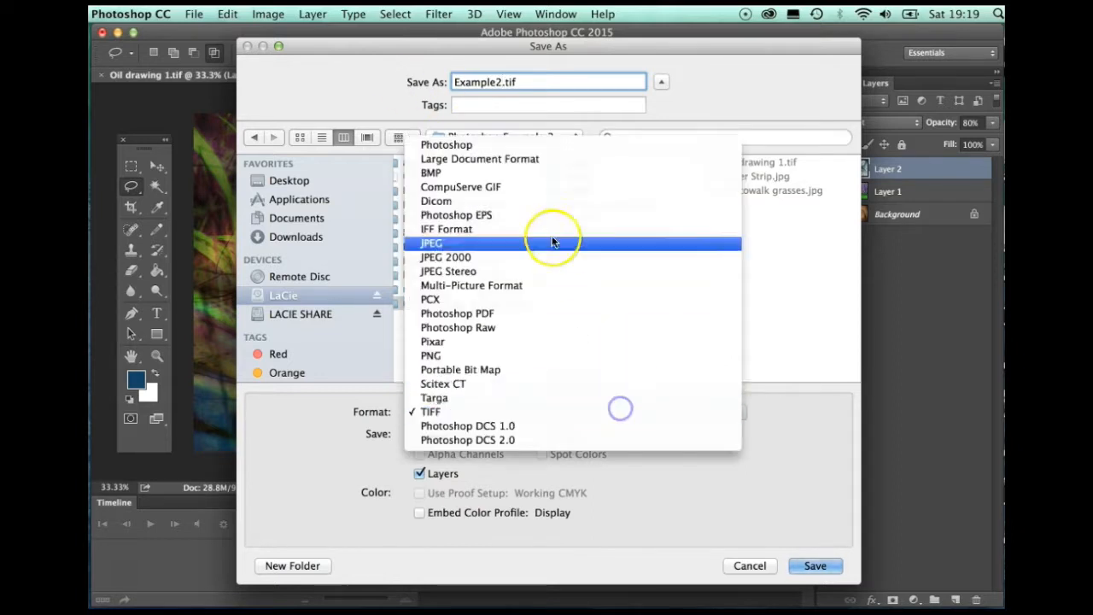
{"action": "left_click", "coordinate": [485, 147]}
{"action": "left_click", "coordinate": [799, 568]}
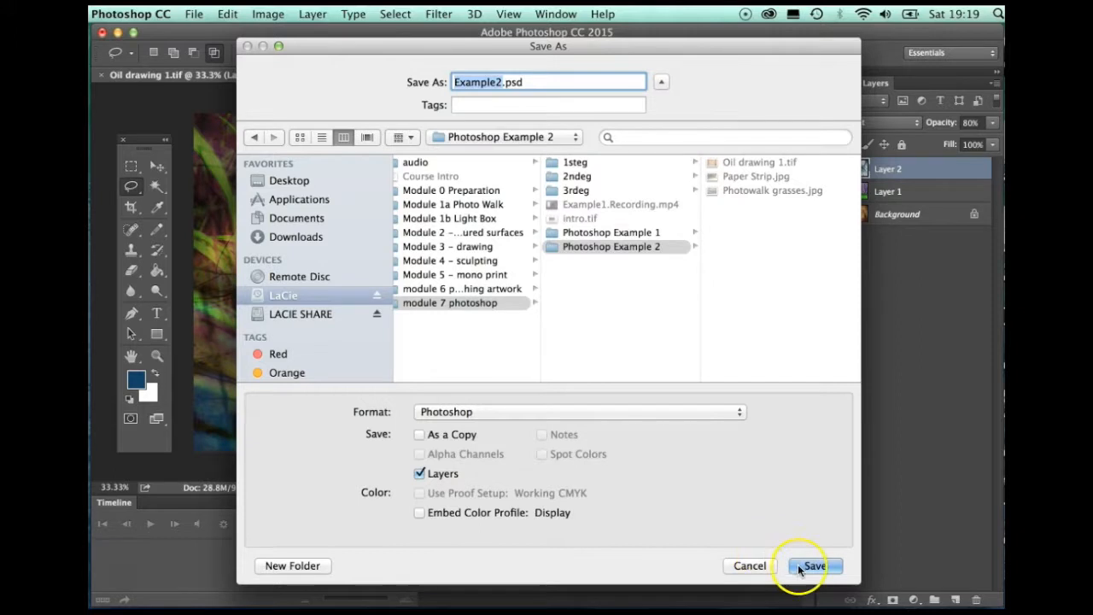
{"action": "key", "text": "Return"}
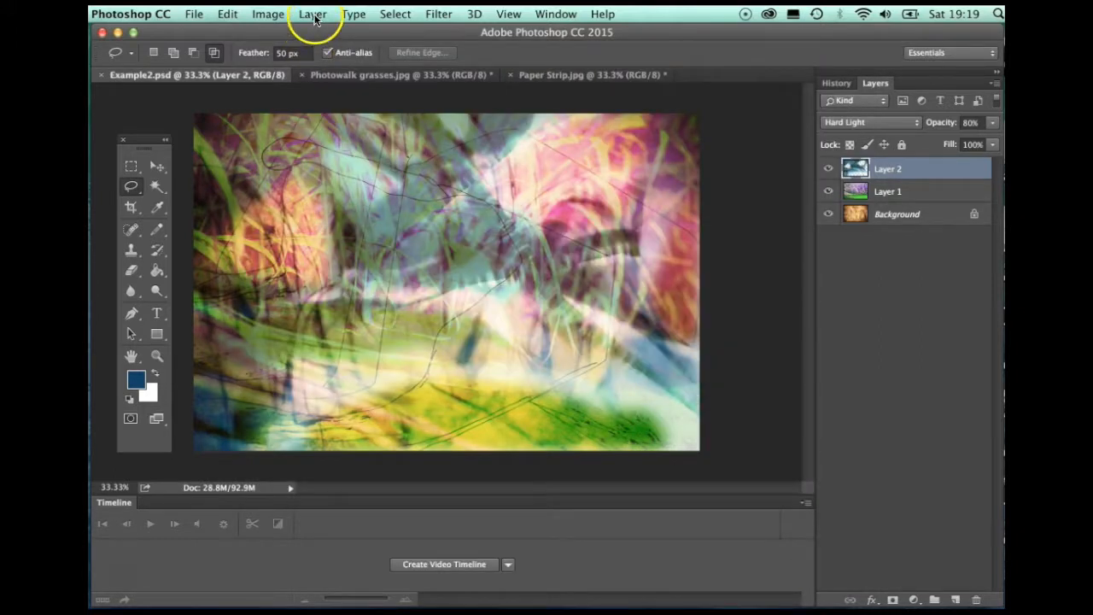
- Flatten the composite and resize it to 59.4 cm wide by 42 cm high at 300 pixels/inch
{"action": "left_click", "coordinate": [313, 14]}
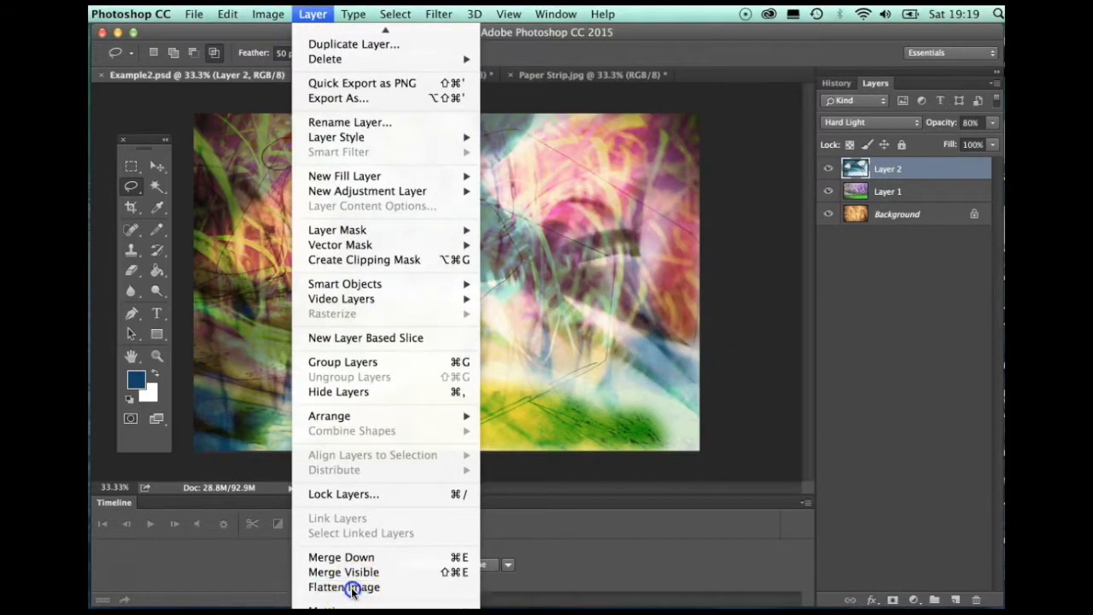
{"action": "left_click", "coordinate": [353, 588]}
{"action": "left_click", "coordinate": [265, 13]}
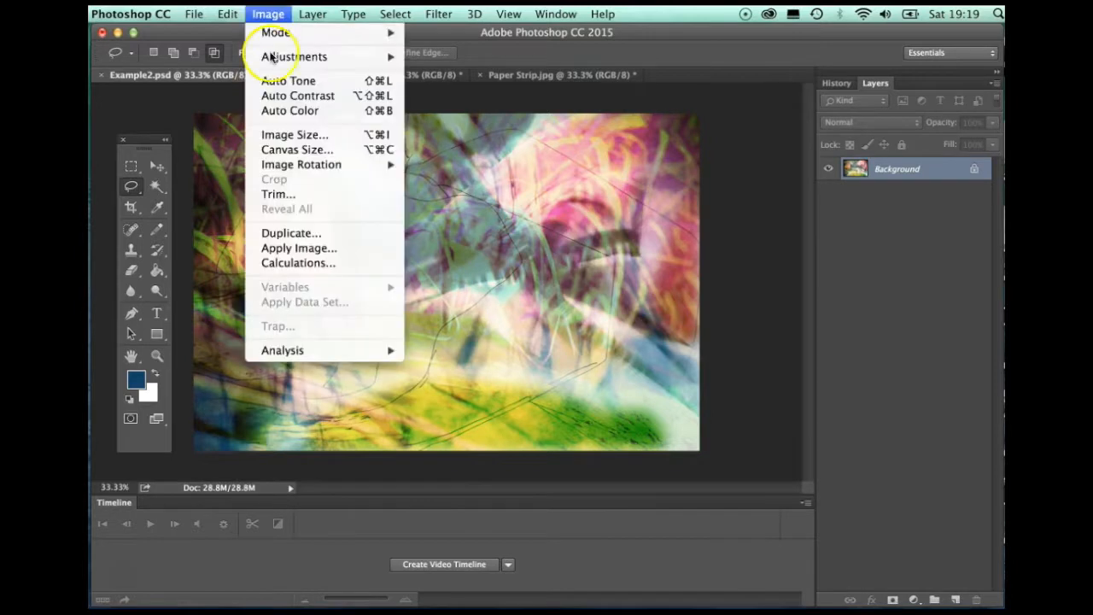
{"action": "left_click", "coordinate": [270, 136]}
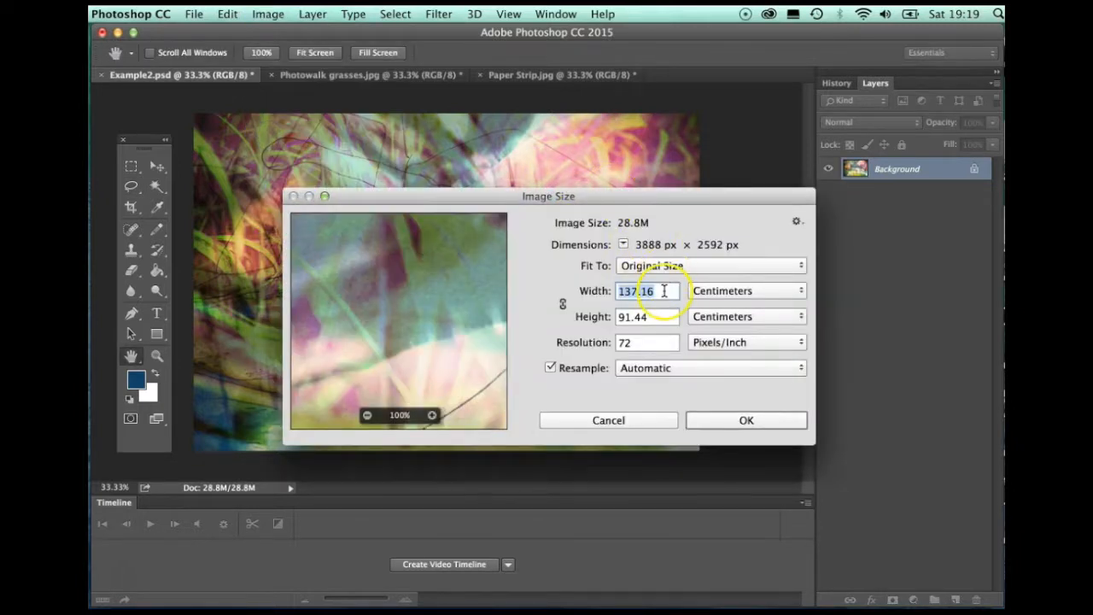
{"action": "type", "text": "59.4"}
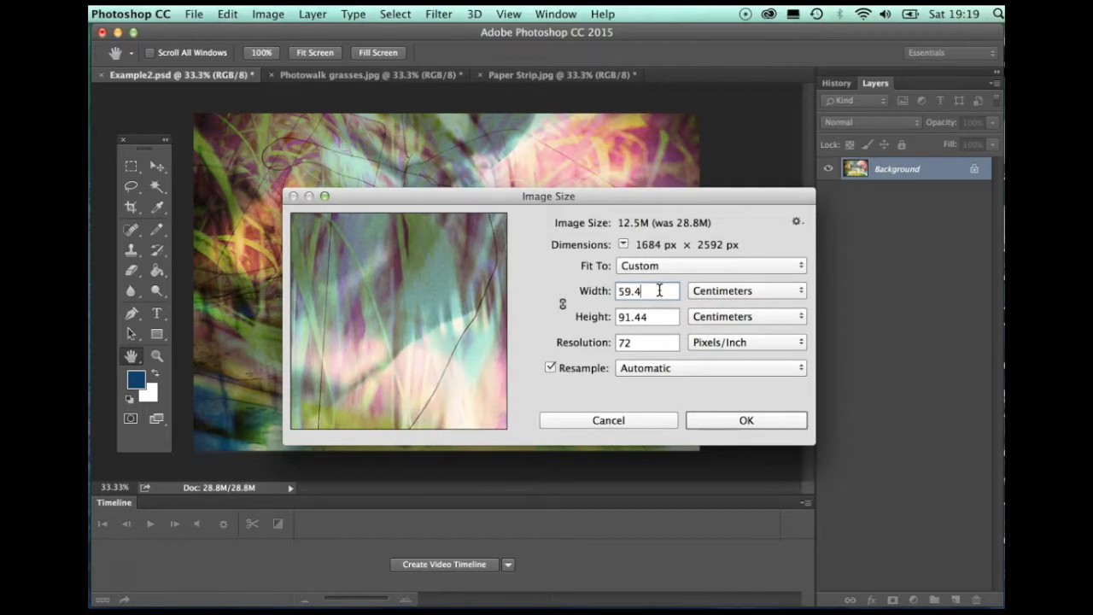
{"action": "key", "text": "Tab"}
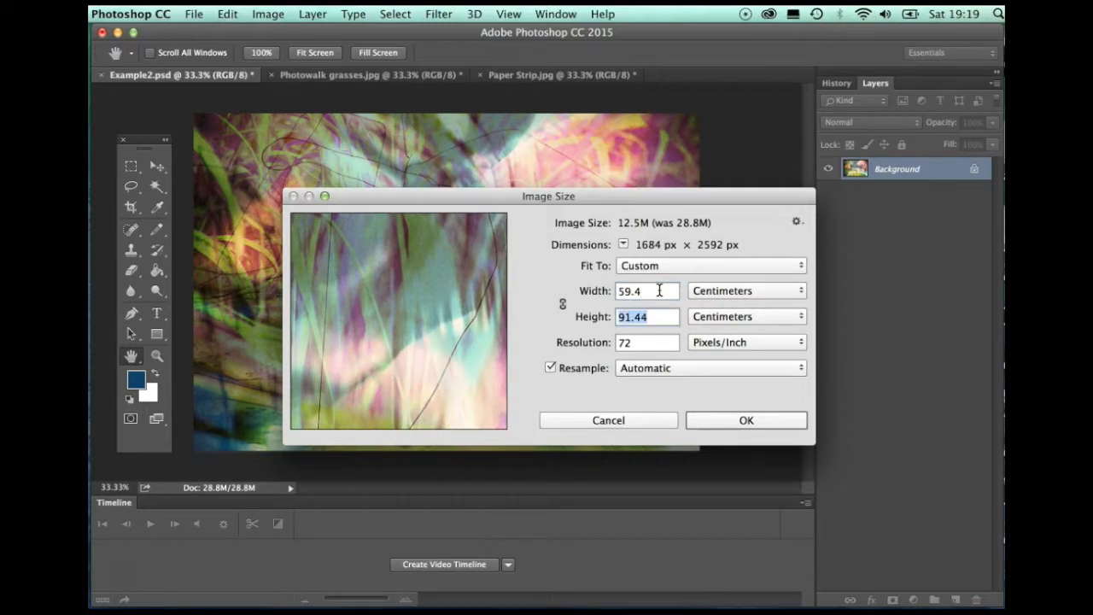
{"action": "type", "text": "42"}
{"action": "double_click", "coordinate": [640, 341]}
{"action": "type", "text": "300"}
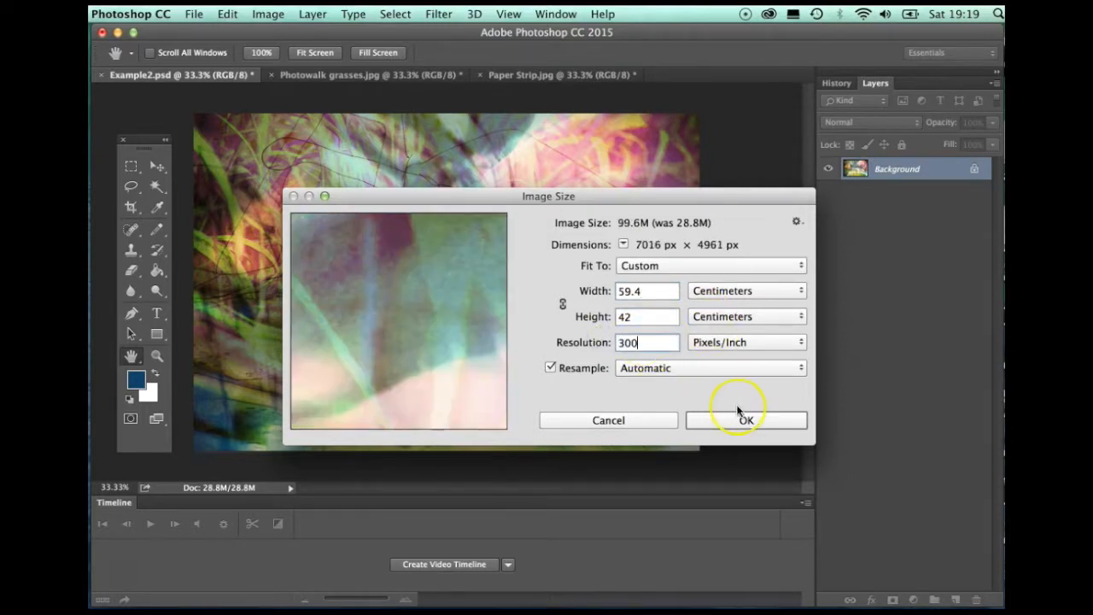
{"action": "left_click", "coordinate": [749, 418]}
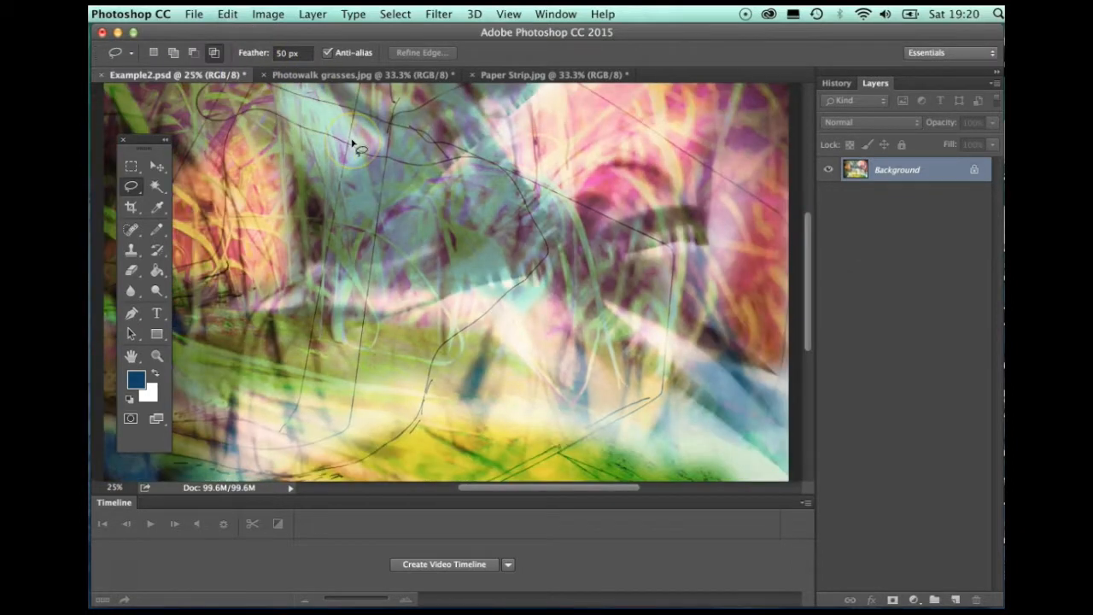
- Apply a Brightness/Contrast adjustment to the flattened image with brightness 17 and contrast 17
{"action": "key", "text": "super+minus"}
{"action": "left_click", "coordinate": [313, 14]}
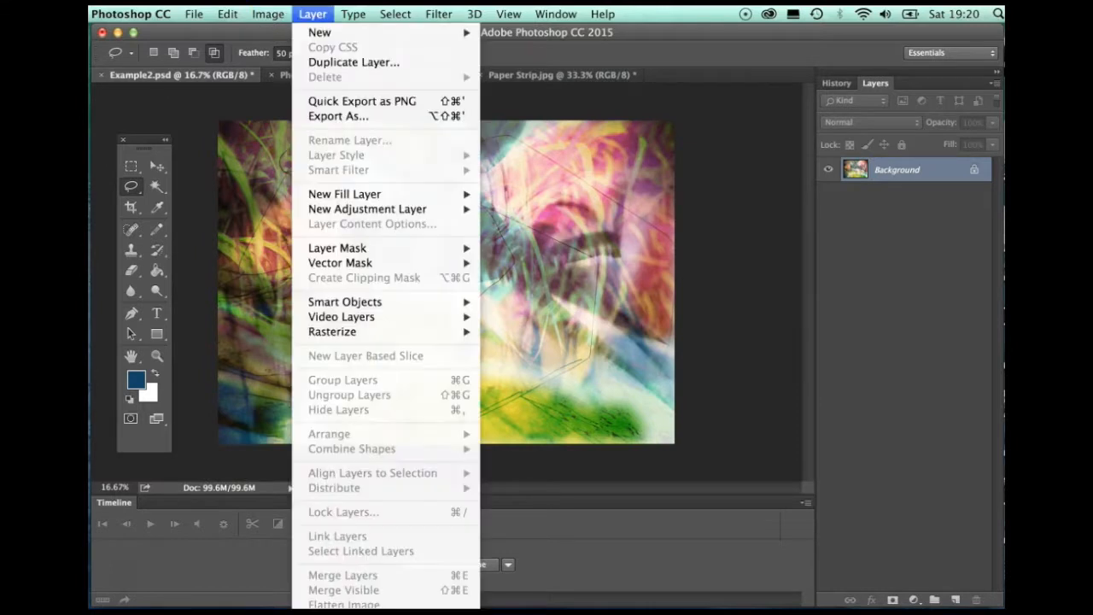
{"action": "mouse_move", "coordinate": [268, 14]}
{"action": "mouse_move", "coordinate": [273, 54]}
{"action": "left_click", "coordinate": [465, 54]}
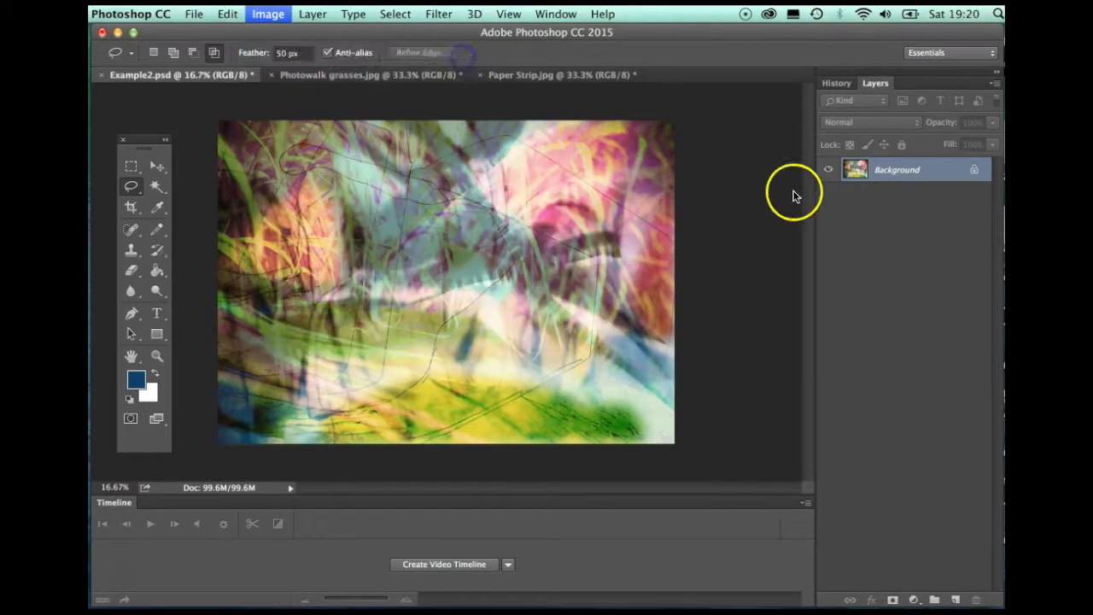
{"action": "left_click_drag", "start_coordinate": [821, 151], "coordinate": [833, 188]}
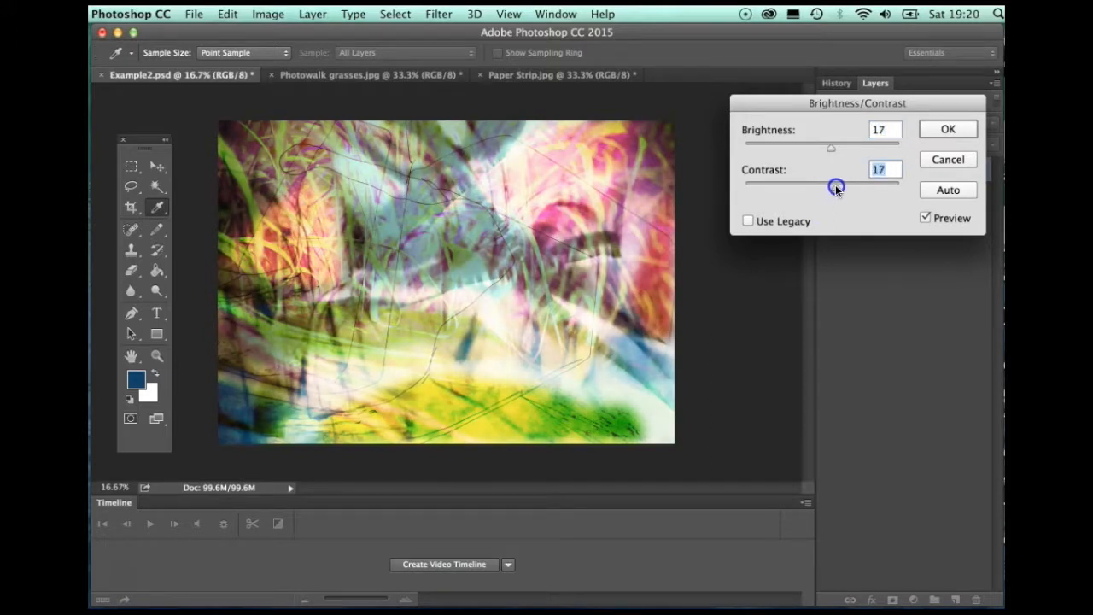
{"action": "key", "text": "Return"}
{"action": "key", "text": "l"}
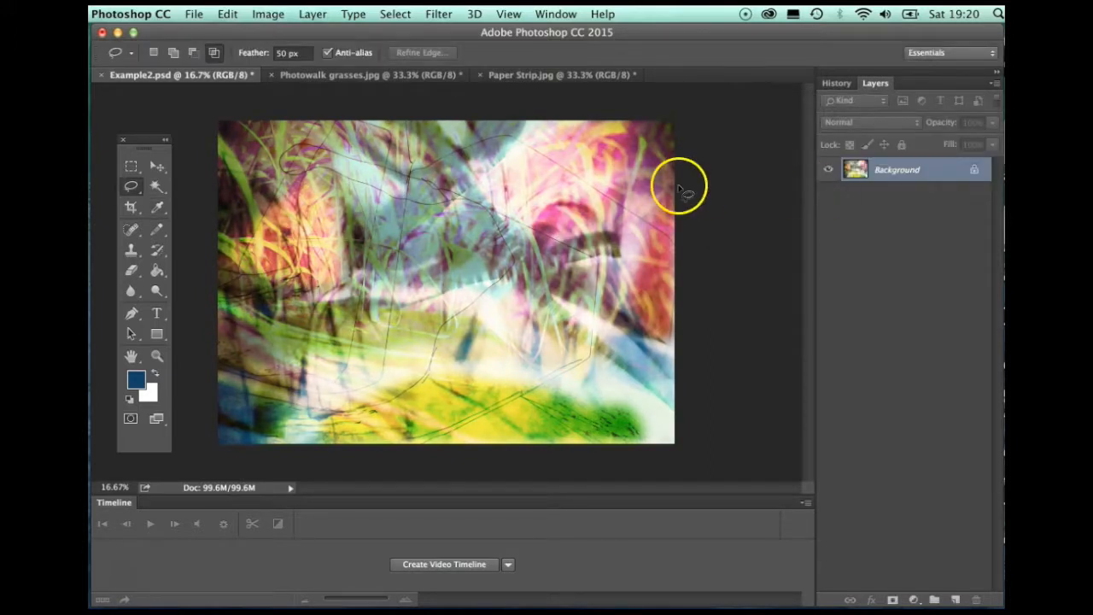
- Save the flattened image as Example2.tif in the Photoshop Example 2 folder, in TIFF format with no image compression
{"action": "left_click", "coordinate": [194, 13]}
{"action": "left_click", "coordinate": [220, 176]}
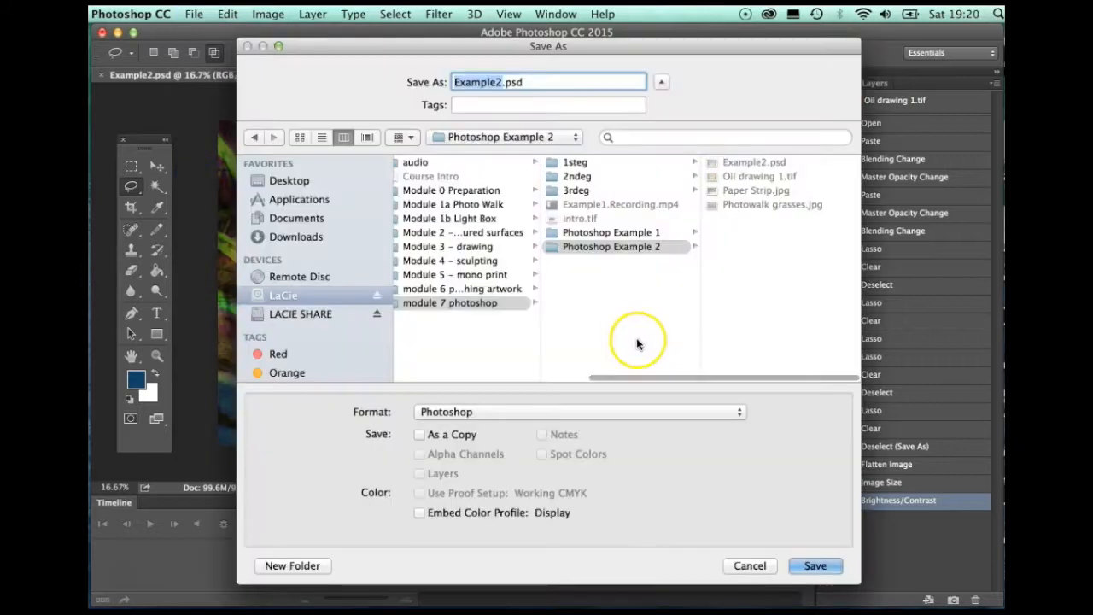
{"action": "left_click", "coordinate": [563, 412]}
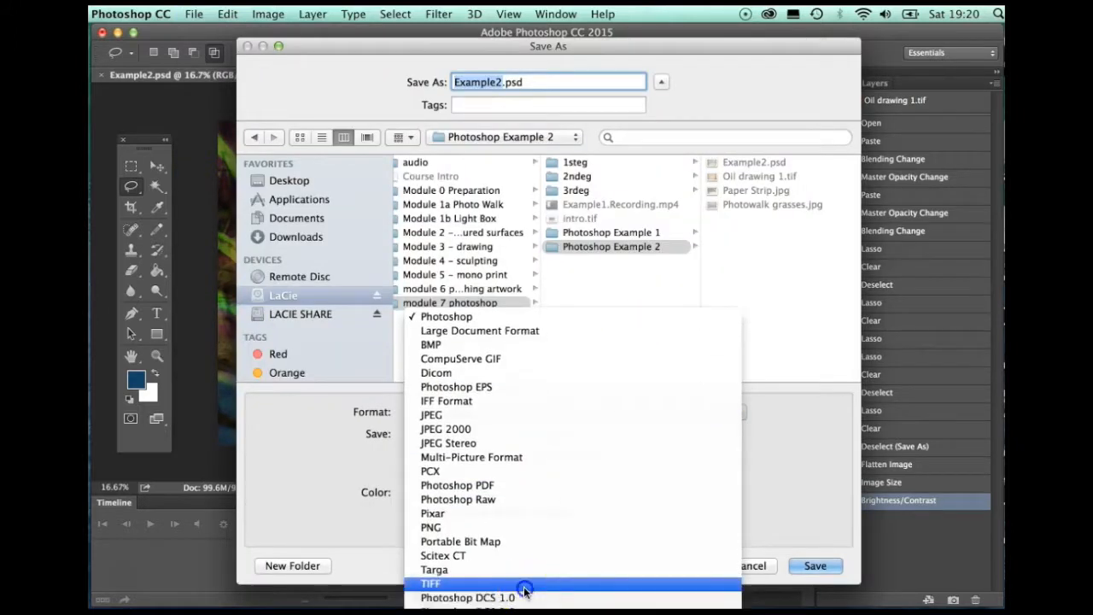
{"action": "left_click", "coordinate": [524, 588]}
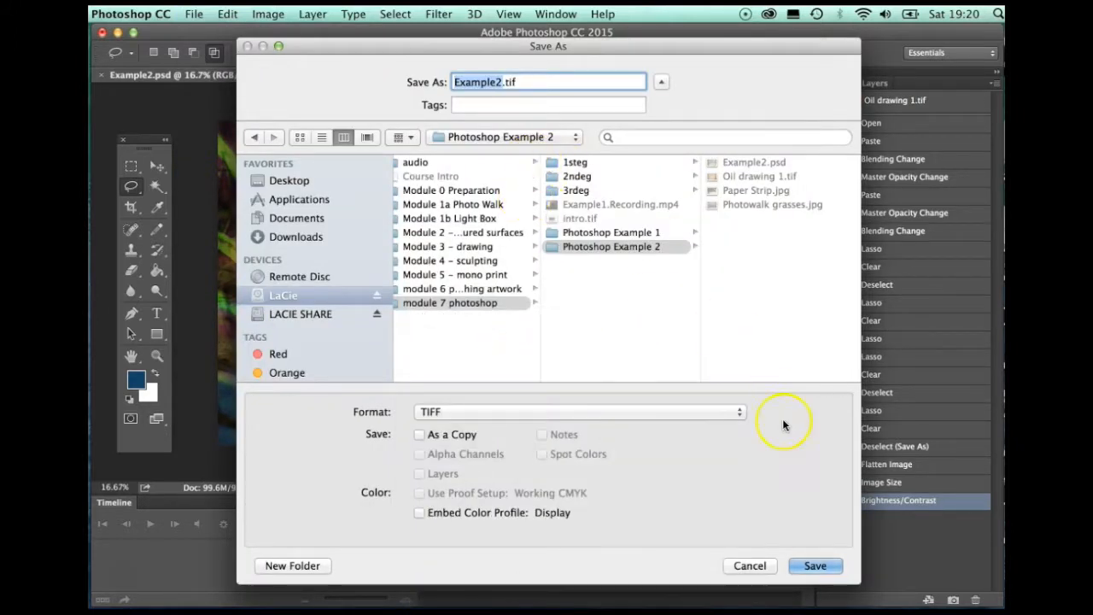
{"action": "left_click", "coordinate": [803, 565]}
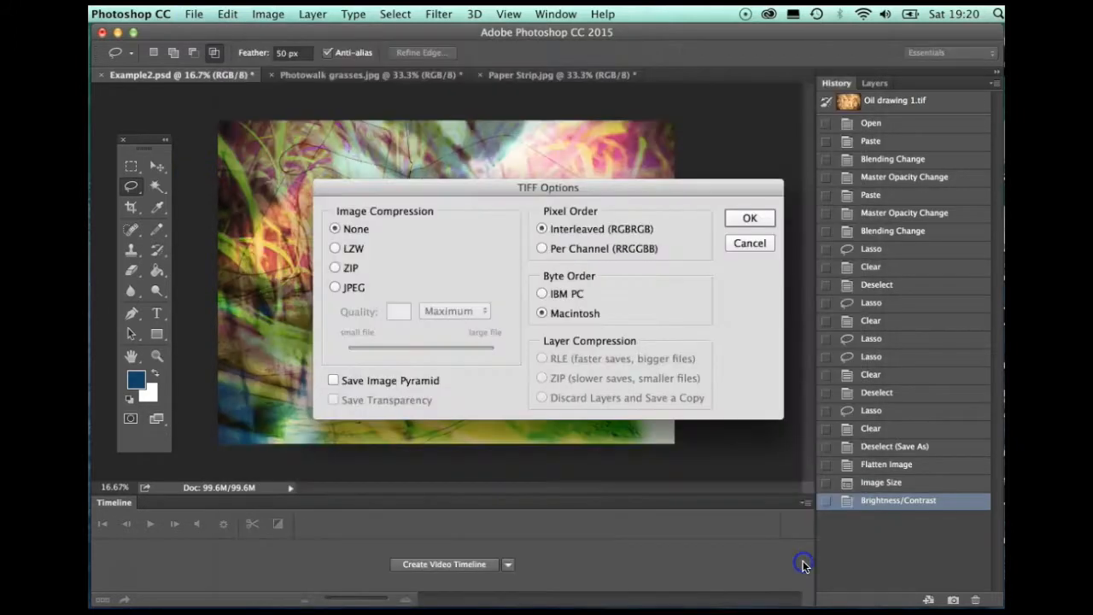
{"action": "left_click", "coordinate": [748, 219]}
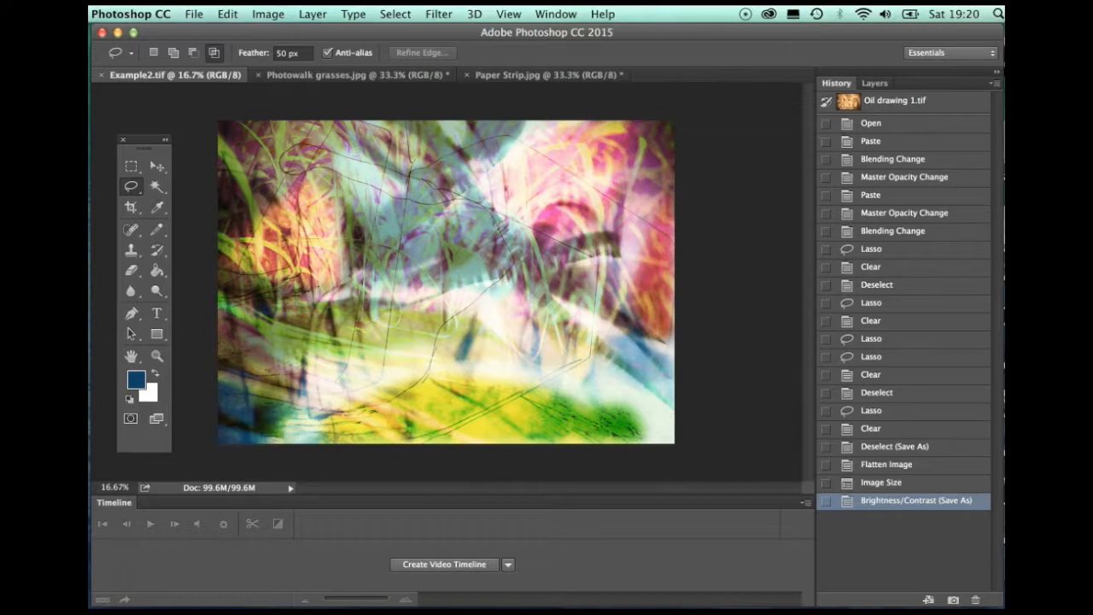
- Export the image with Save for Web as a high-quality JPEG at quality 60, named Example2(web).jpg
{"action": "left_click", "coordinate": [193, 14]}
{"action": "mouse_move", "coordinate": [227, 229]}
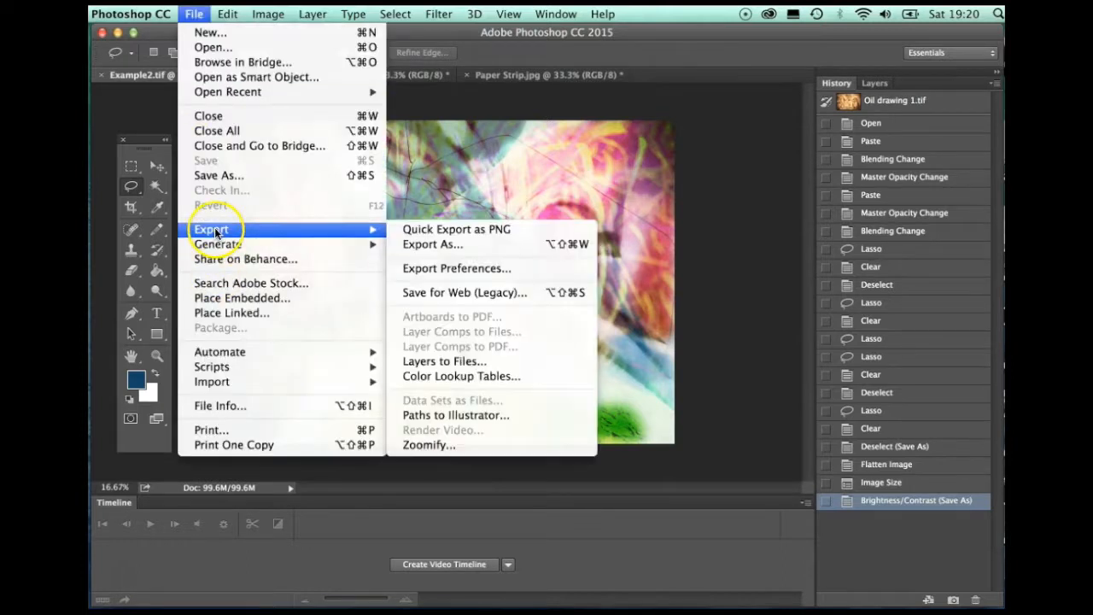
{"action": "left_click", "coordinate": [438, 293]}
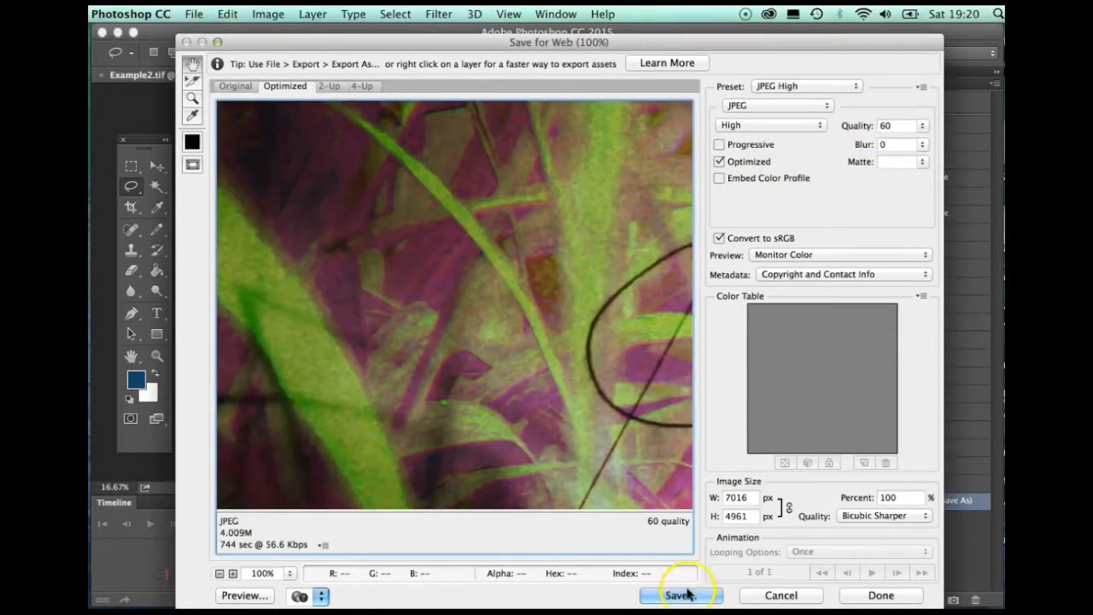
{"action": "left_click", "coordinate": [685, 596]}
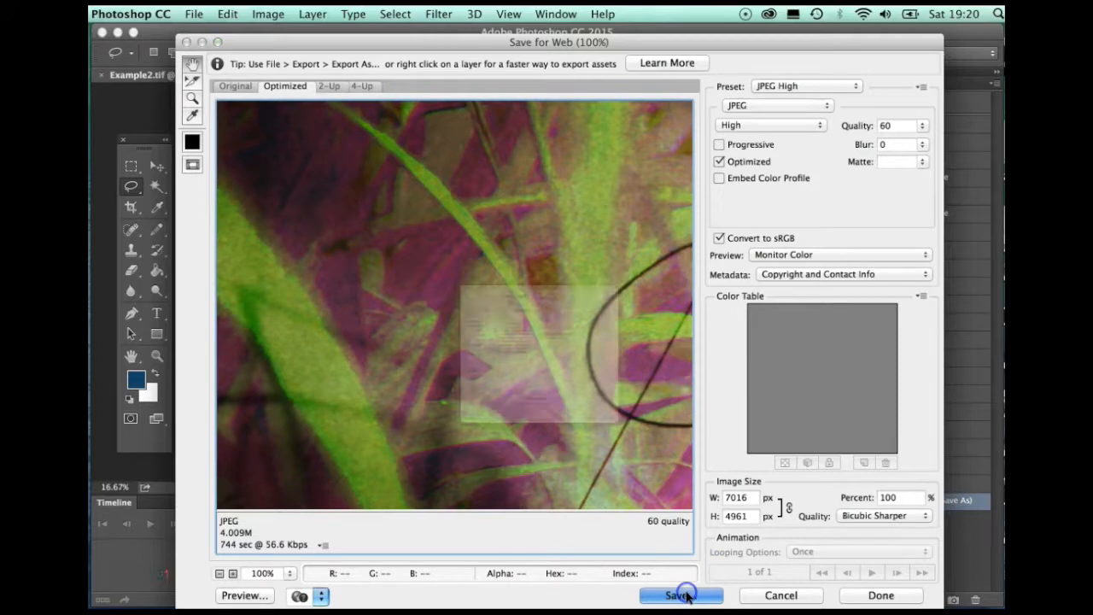
{"action": "key", "text": "Right"}
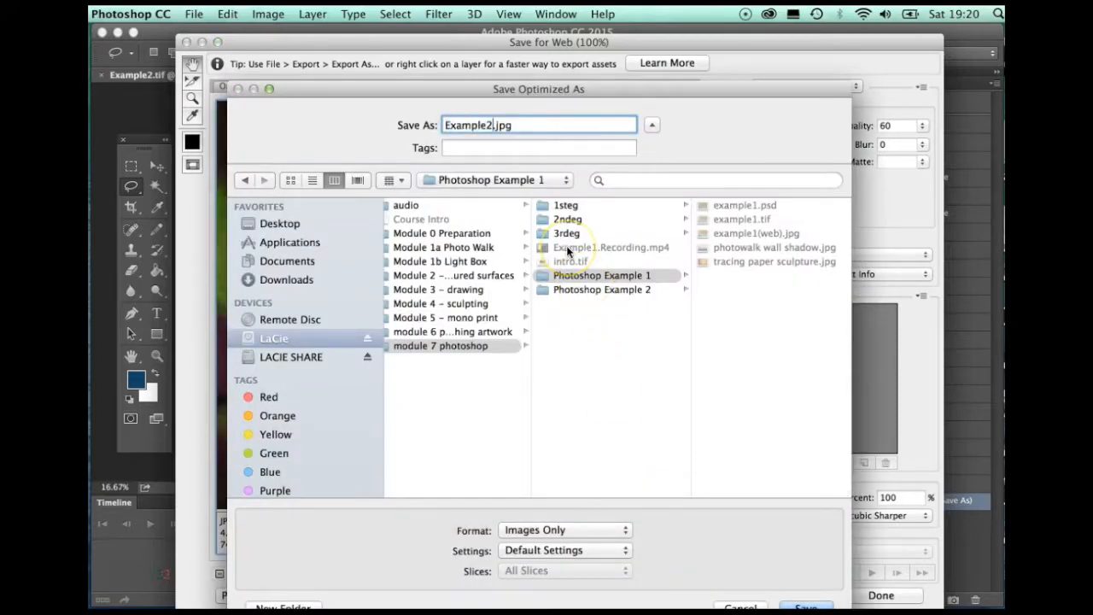
{"action": "type", "text": "(web)"}
{"action": "left_click", "coordinate": [768, 605]}
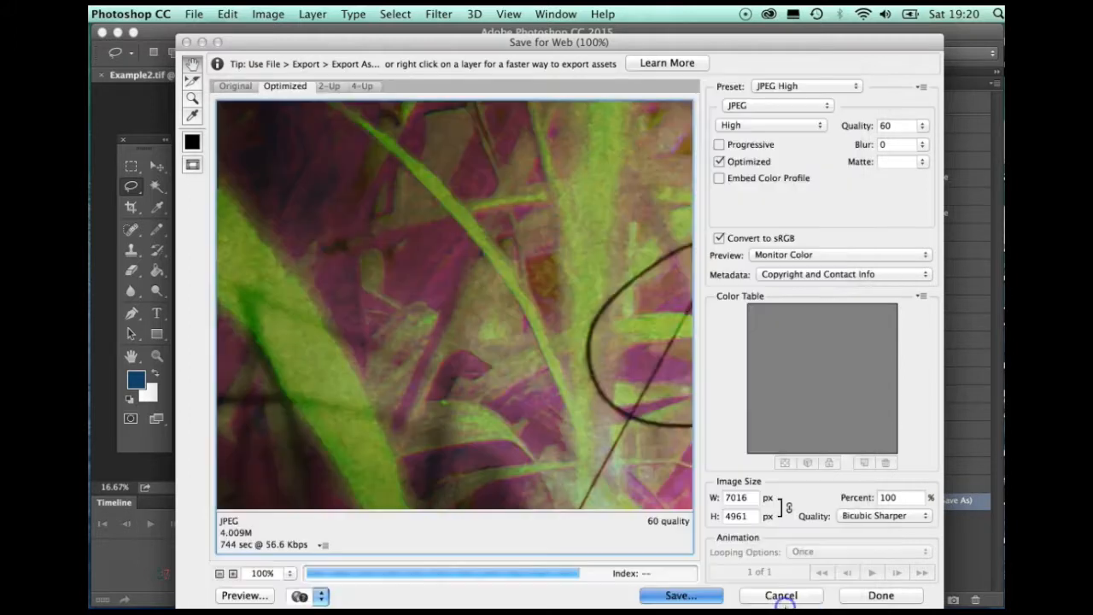